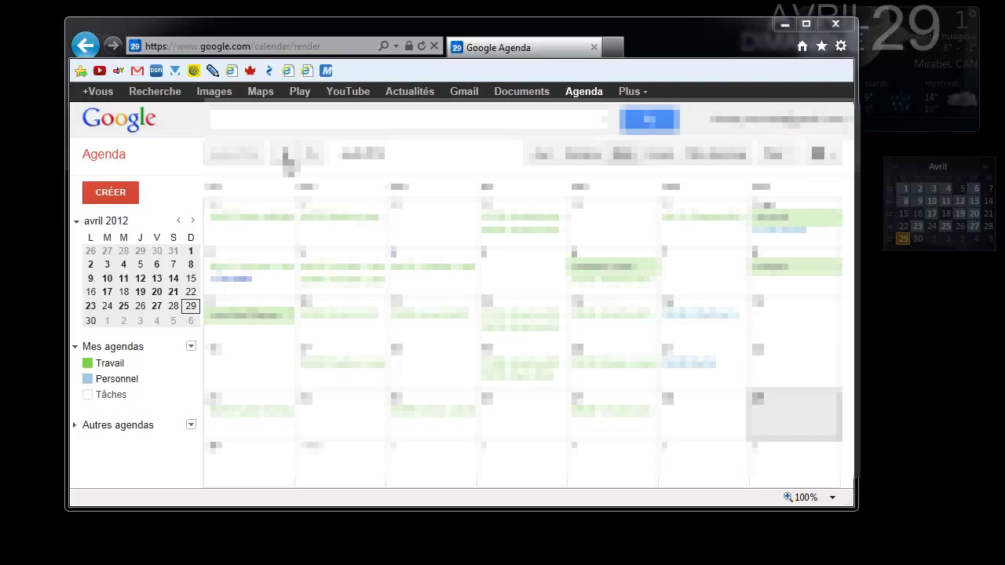
Page back through the months to March 2011 to show its Travail and Personnel events.
left_click(285, 155)
left_click(285, 154)
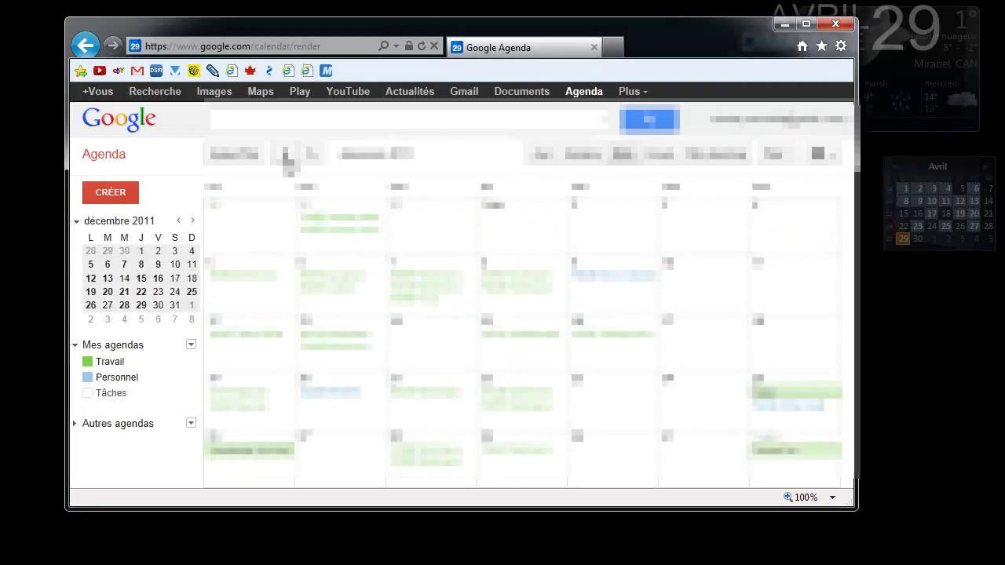
left_click(286, 155)
left_click(286, 154)
left_click(285, 154)
left_click(286, 154)
left_click(286, 154)
left_click(286, 155)
left_click(286, 155)
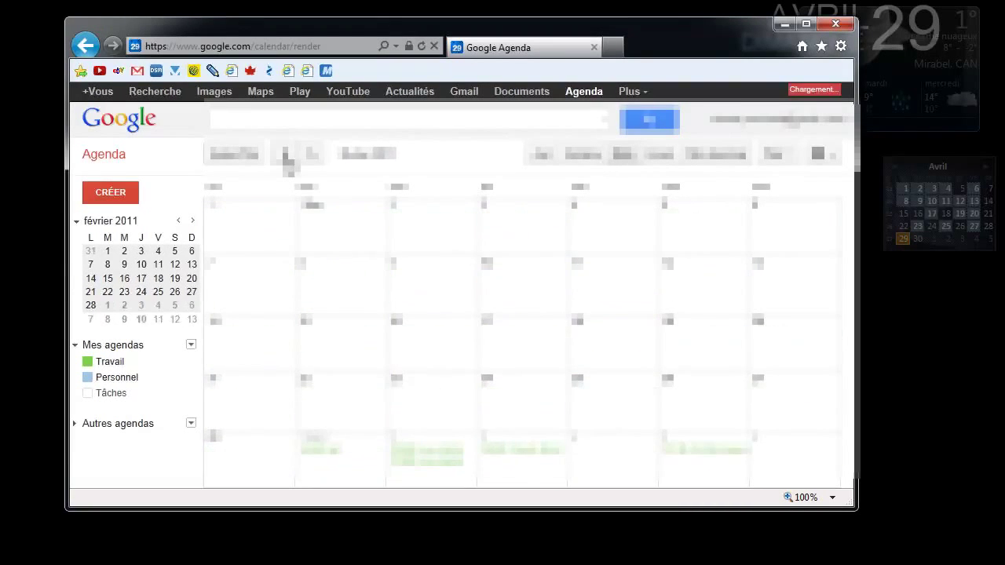
left_click(286, 155)
left_click(286, 155)
left_click(313, 157)
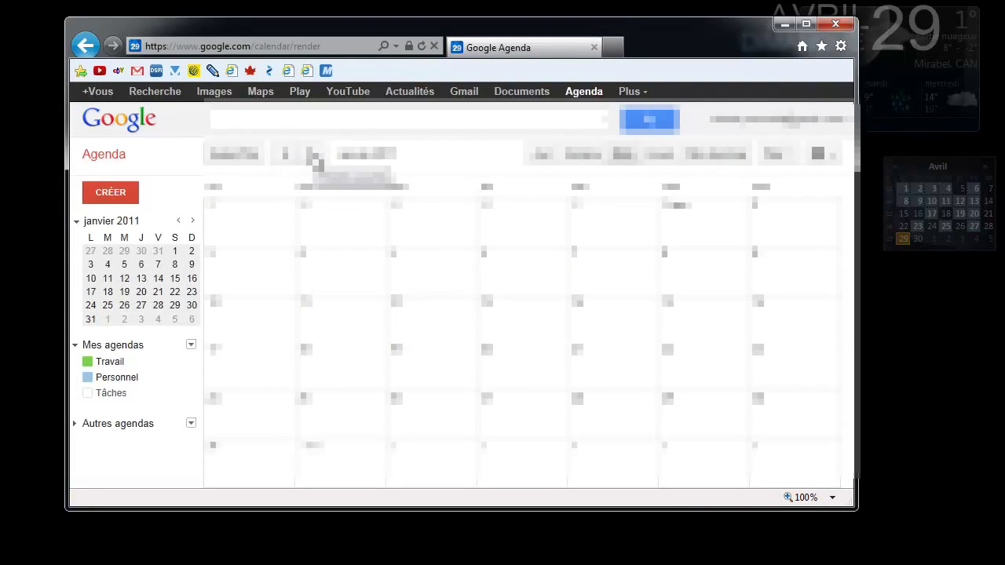
left_click(313, 159)
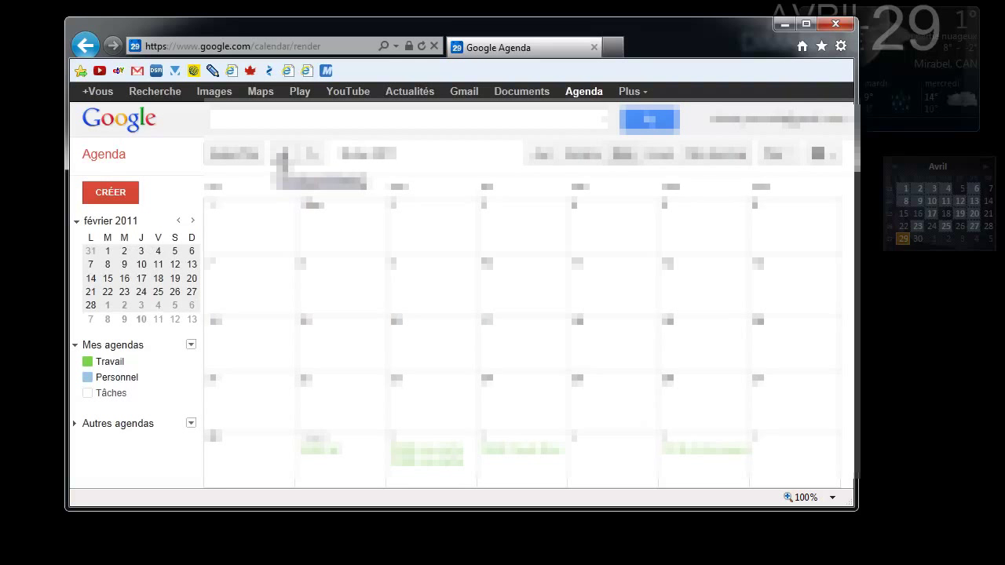
left_click(286, 156)
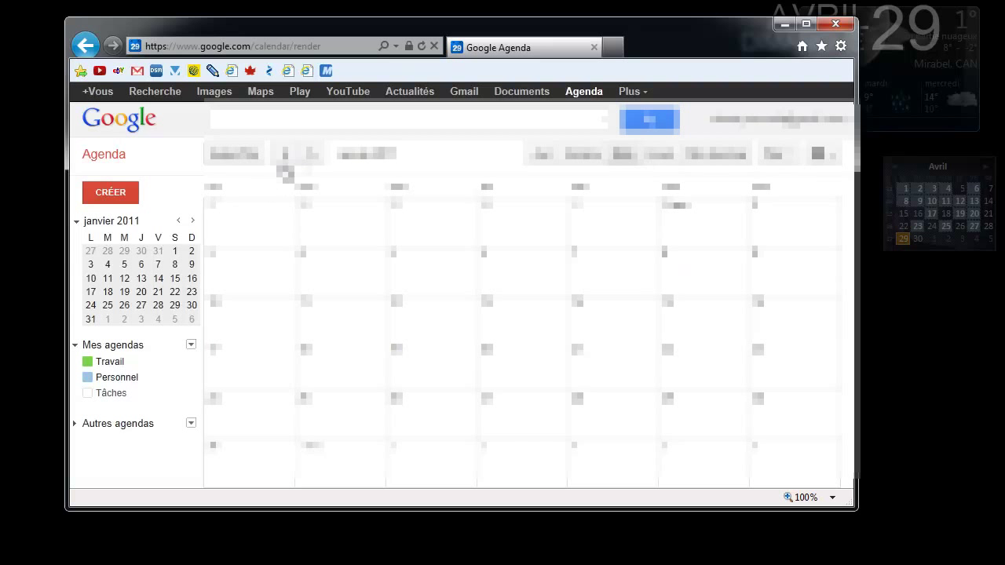
left_click(314, 156)
left_click(314, 156)
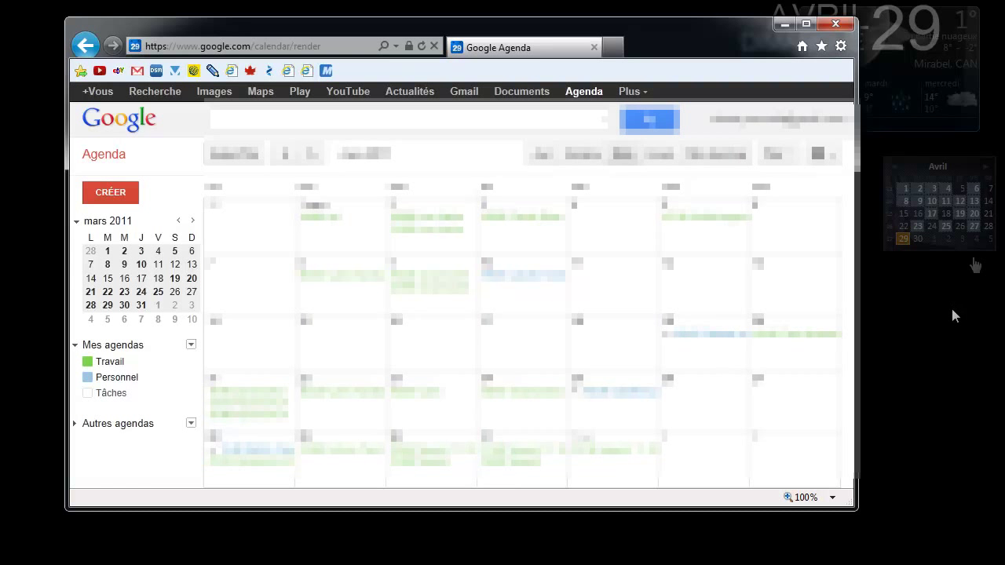
mouse_move(942, 226)
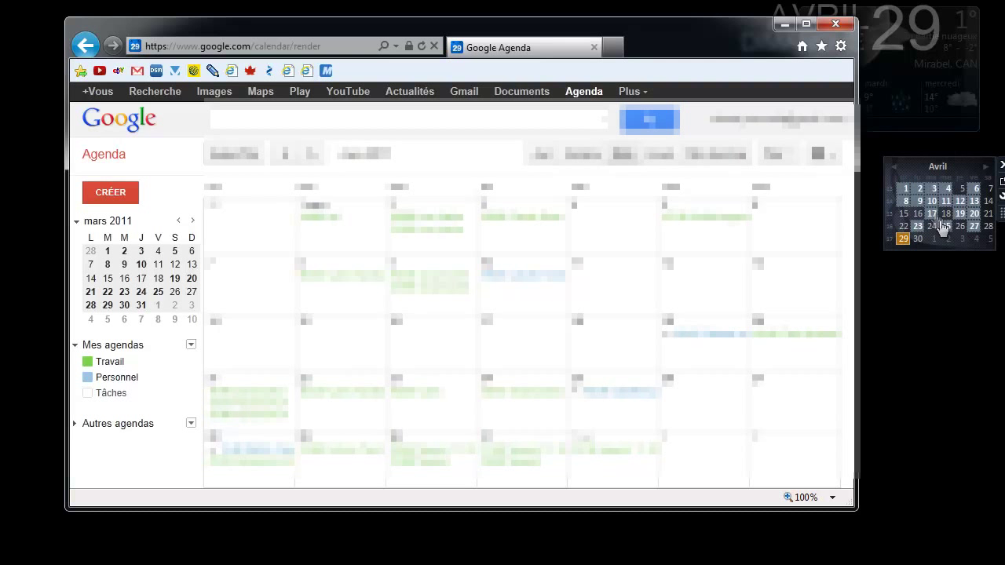
Step the desktop calendar gadget back month by month from April 2012 to Février 2011.
left_click(895, 167)
left_click(895, 167)
left_click(895, 166)
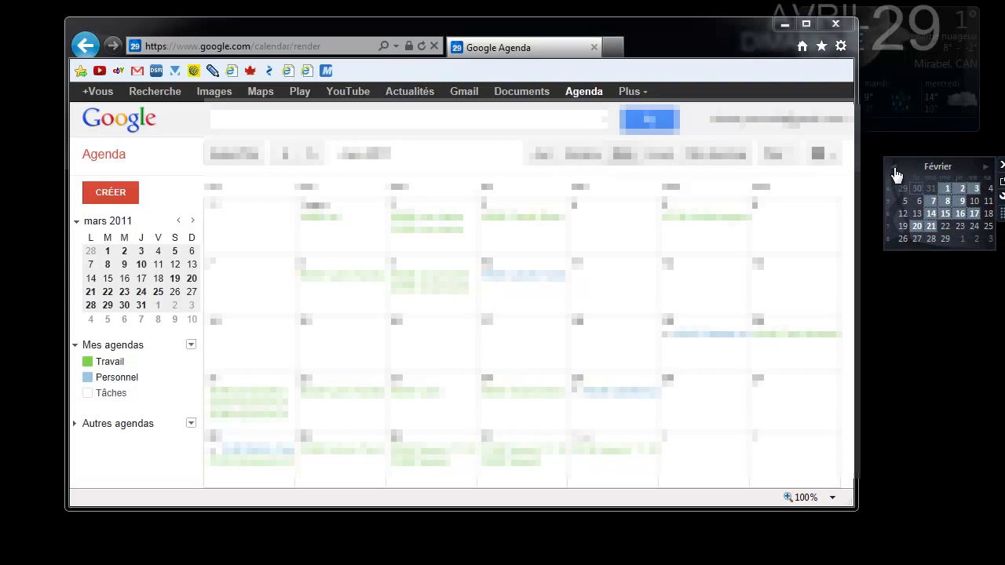
left_click(895, 168)
left_click(896, 167)
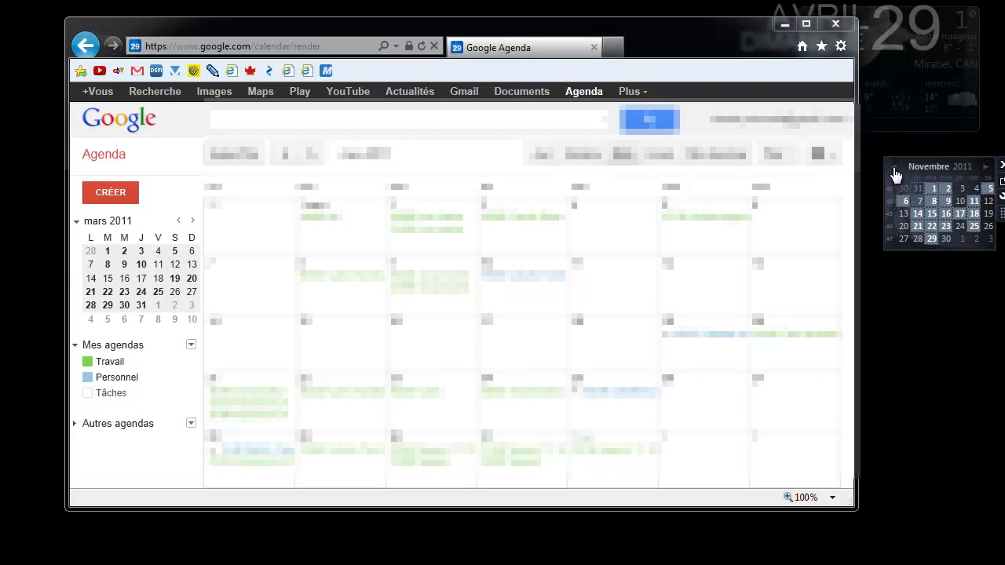
left_click(895, 169)
left_click(895, 168)
left_click(895, 168)
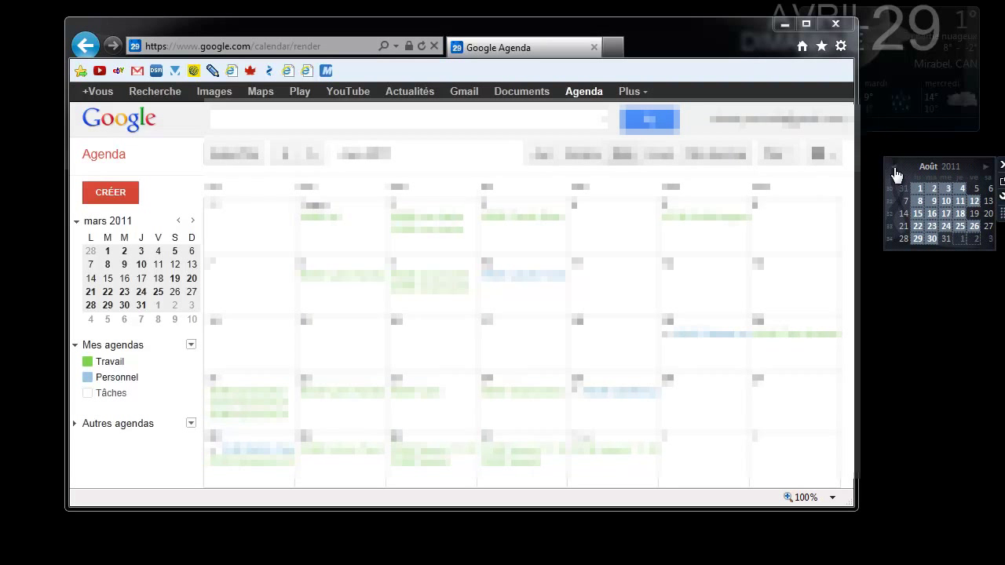
left_click(895, 168)
left_click(895, 168)
left_click(896, 168)
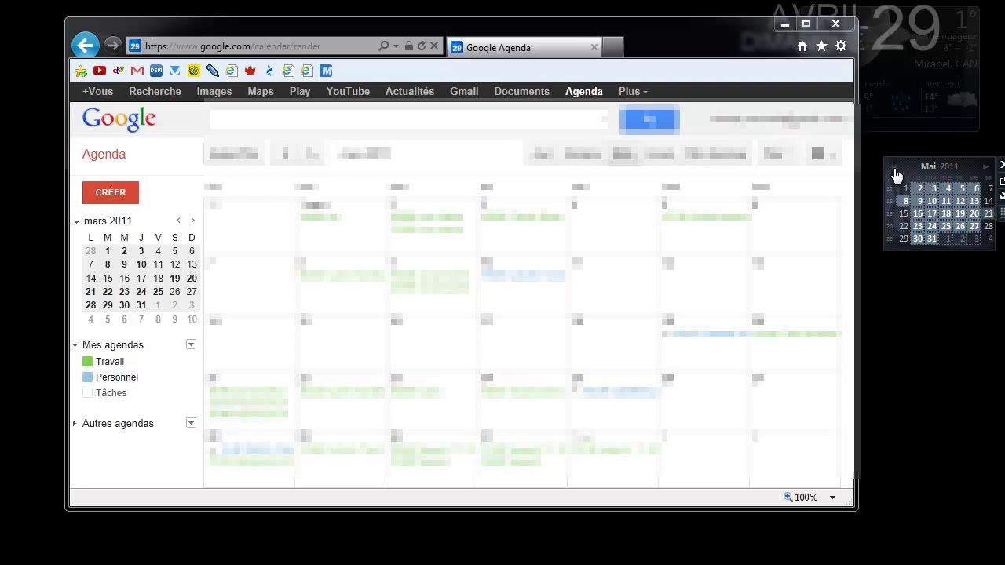
left_click(895, 168)
left_click(895, 168)
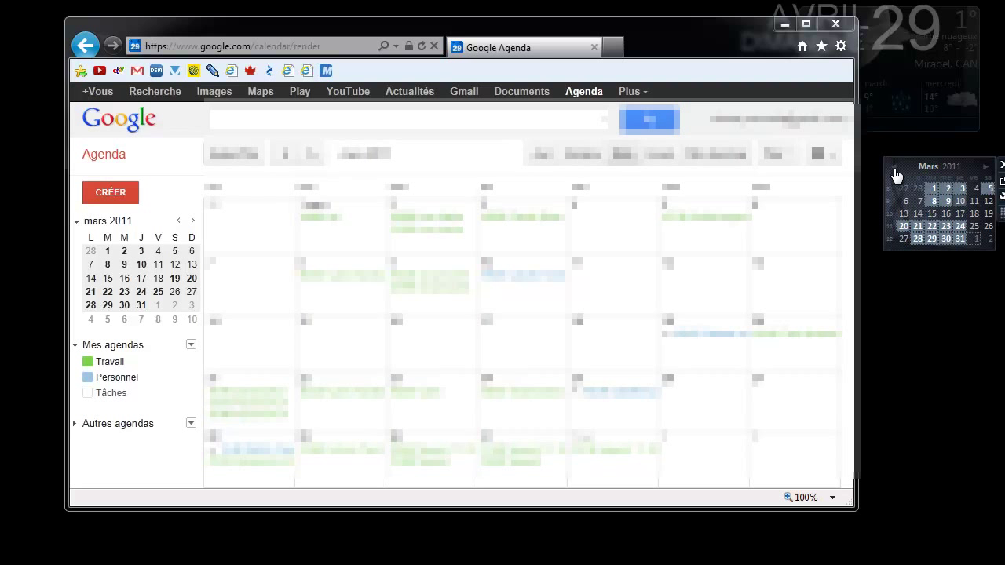
left_click(896, 168)
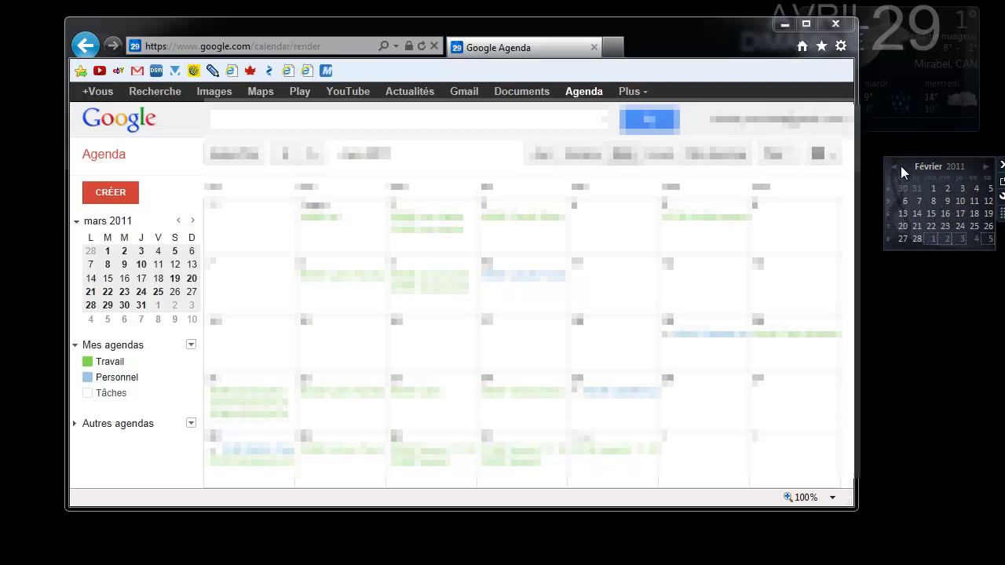
left_click(987, 167)
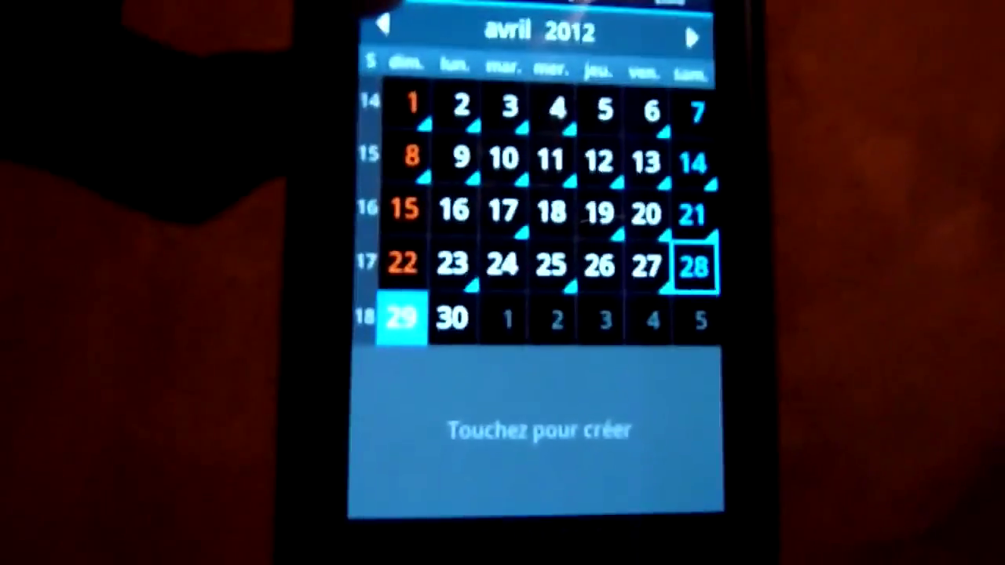
Page the phone's calendar back from April 2012 to mars 2011.
left_click(383, 27)
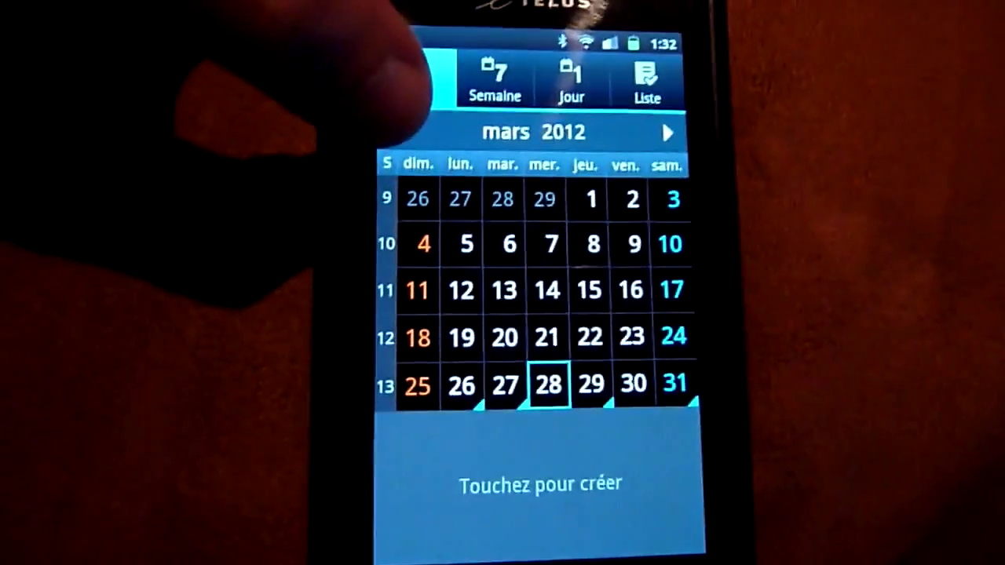
left_click(393, 132)
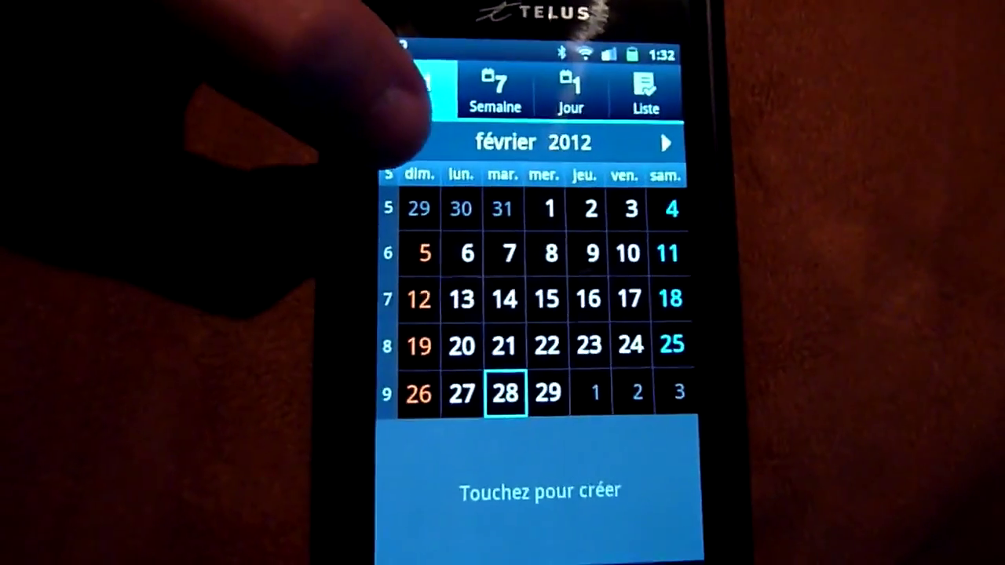
left_click(397, 141)
left_click(397, 141)
left_click(405, 136)
left_click(404, 135)
left_click(405, 136)
left_click(404, 136)
left_click(405, 136)
left_click(405, 135)
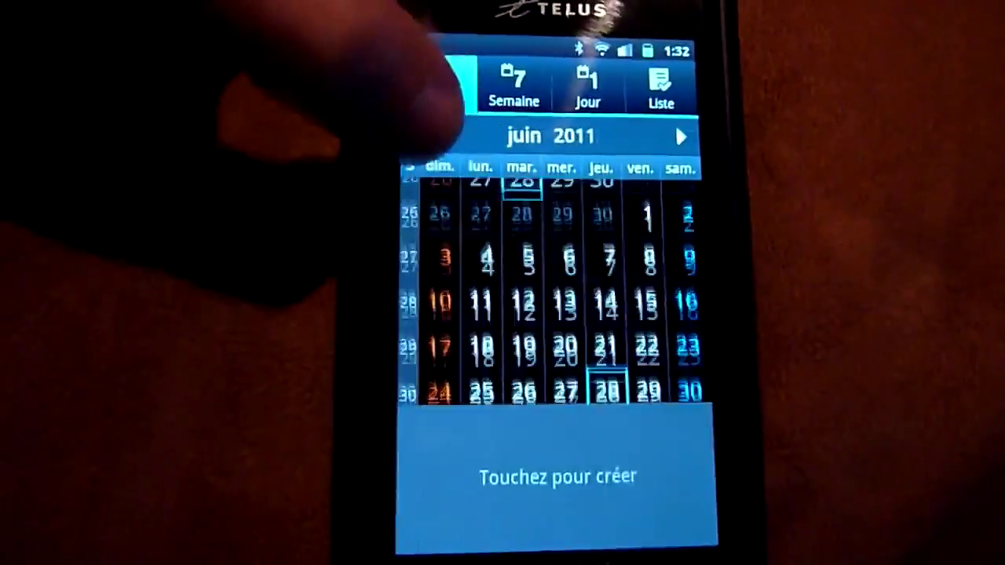
left_click(405, 136)
left_click(405, 136)
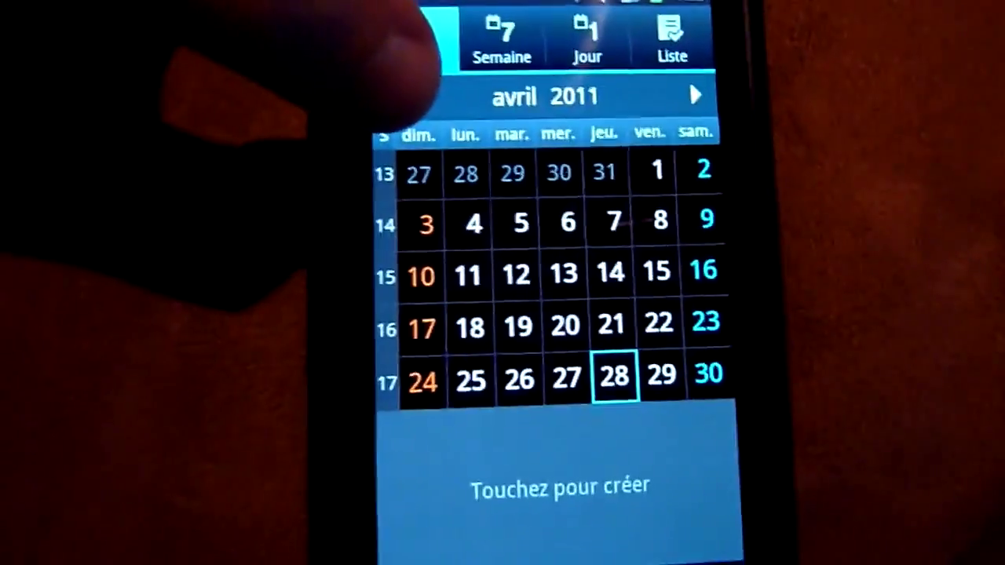
left_click(392, 95)
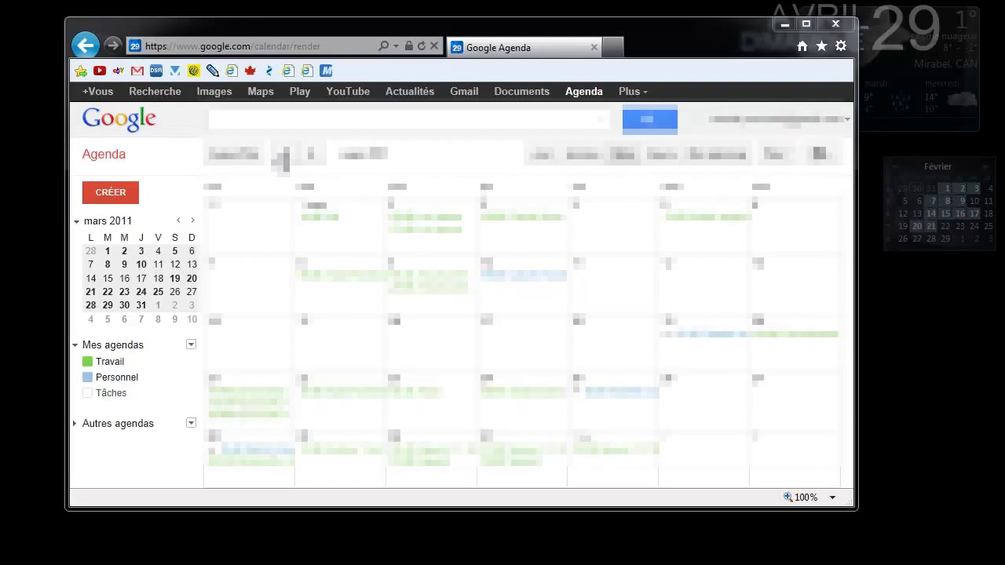
Return to March 2011 and open the appointment on Wednesday 2 March.
left_click(283, 155)
left_click(283, 155)
left_click(283, 155)
left_click(282, 155)
left_click(282, 155)
left_click(283, 155)
left_click(311, 155)
left_click(311, 154)
left_click(311, 154)
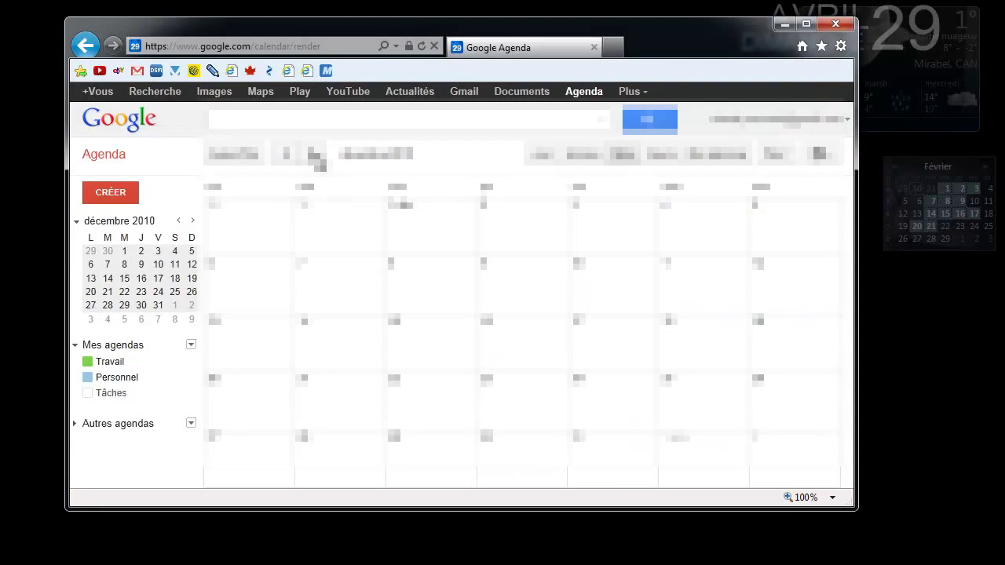
left_click(312, 155)
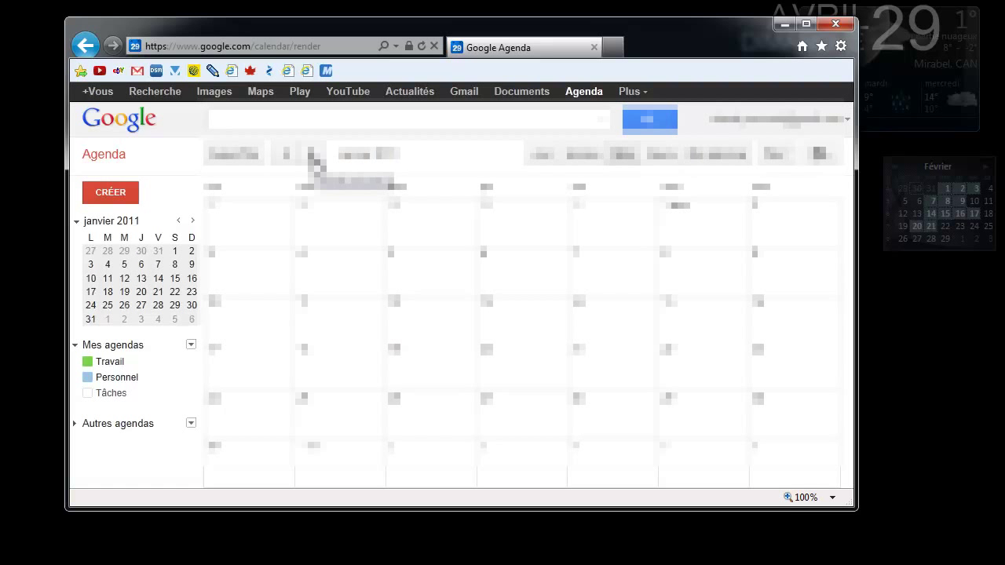
left_click(312, 154)
left_click(311, 155)
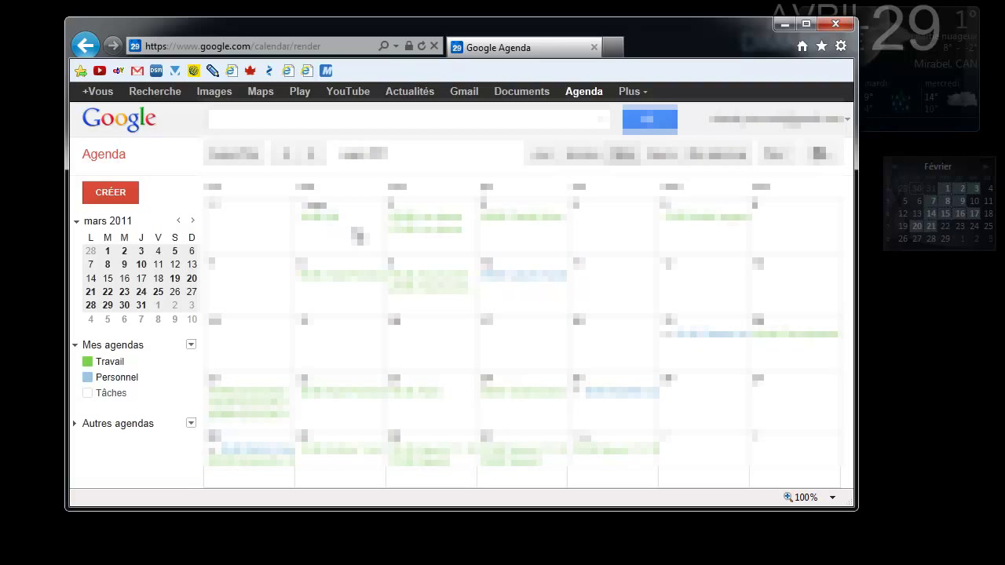
left_click(429, 222)
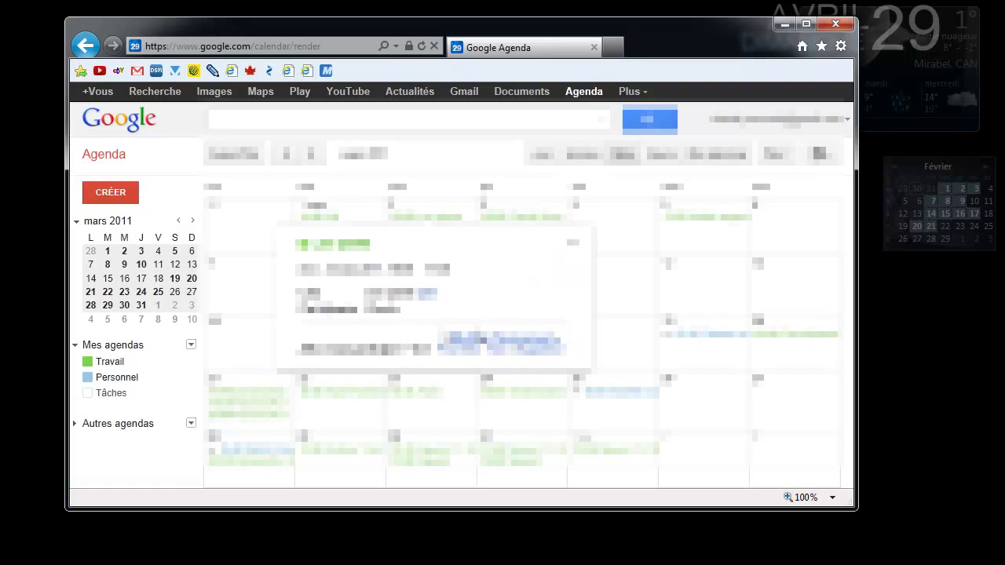
Append a period so the description reads 'Installer ampli 5.1 + bluray.' and save.
left_click(454, 339)
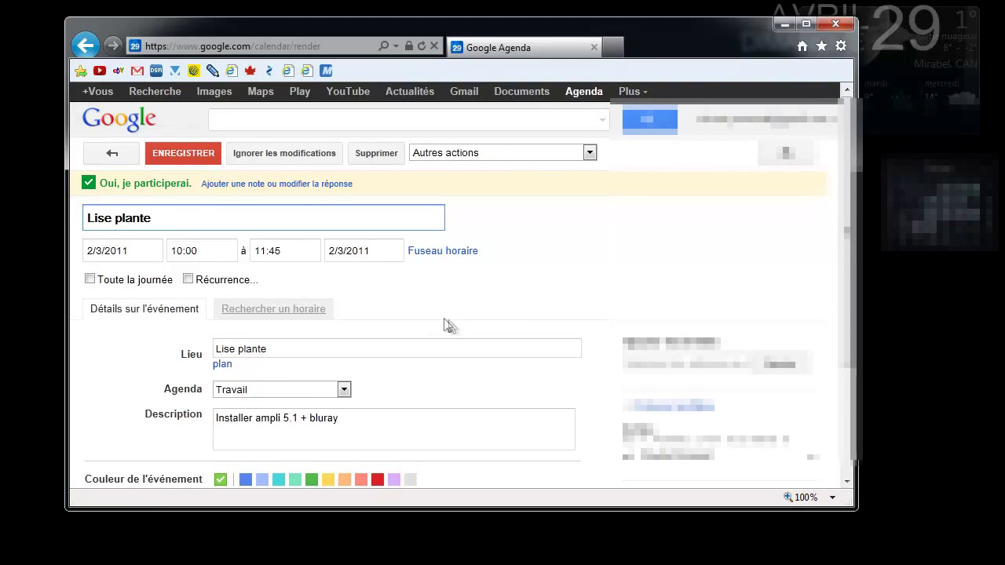
scroll(275, 322, "down", 3)
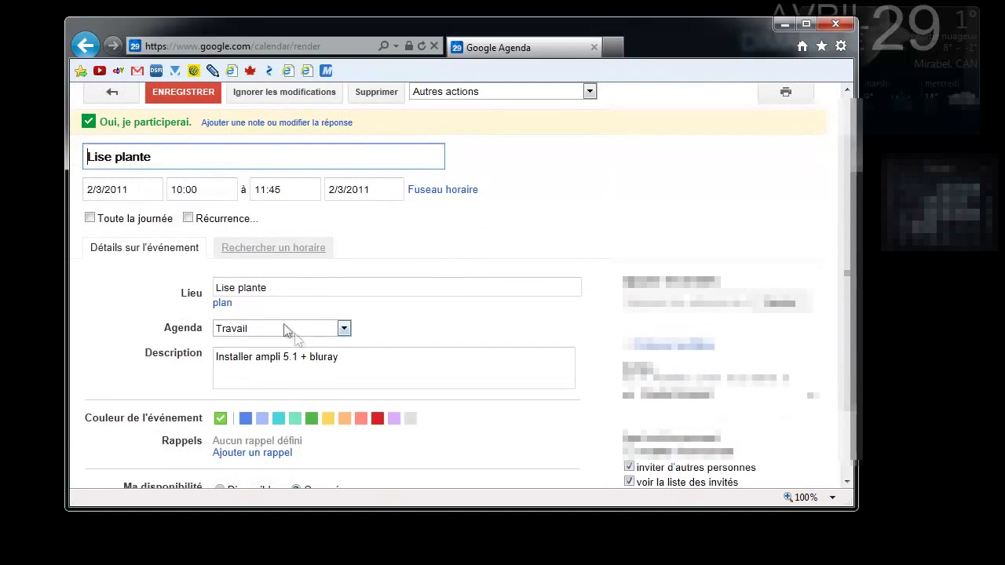
left_click(347, 266)
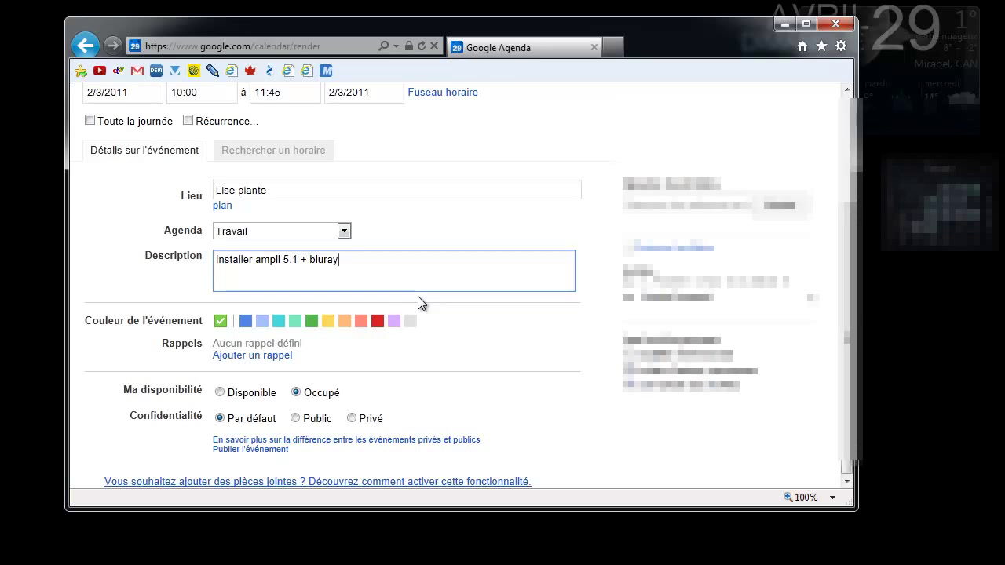
type(".")
scroll(302, 274, "up", 3)
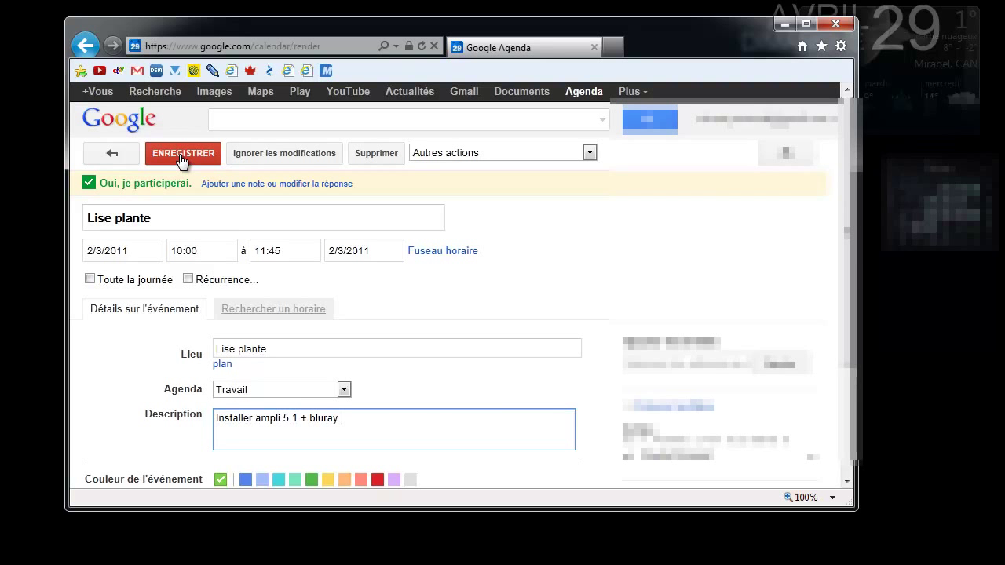
left_click(180, 157)
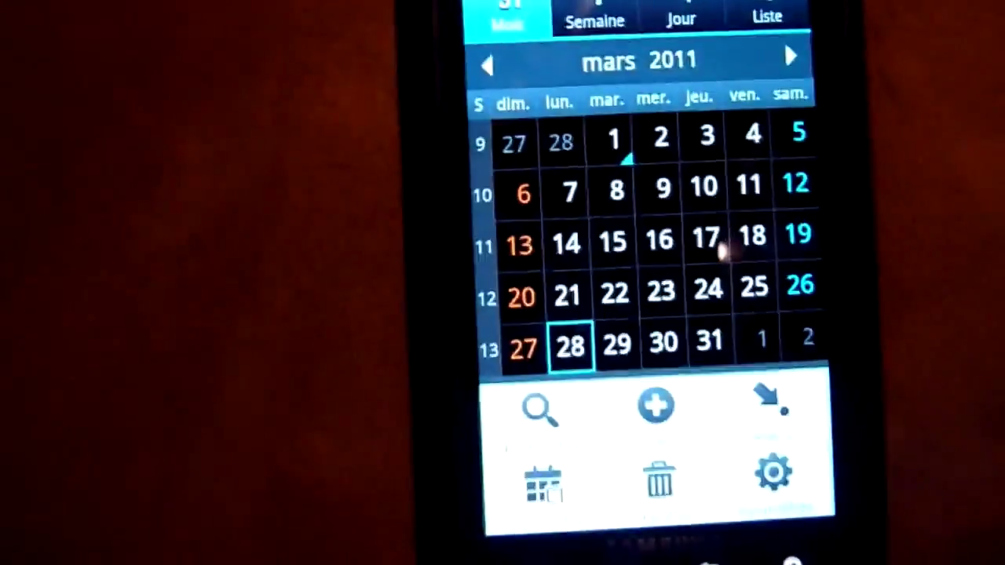
Enable Synchroniser Calendrier for the Google account in the phone's sync settings.
left_click(790, 509)
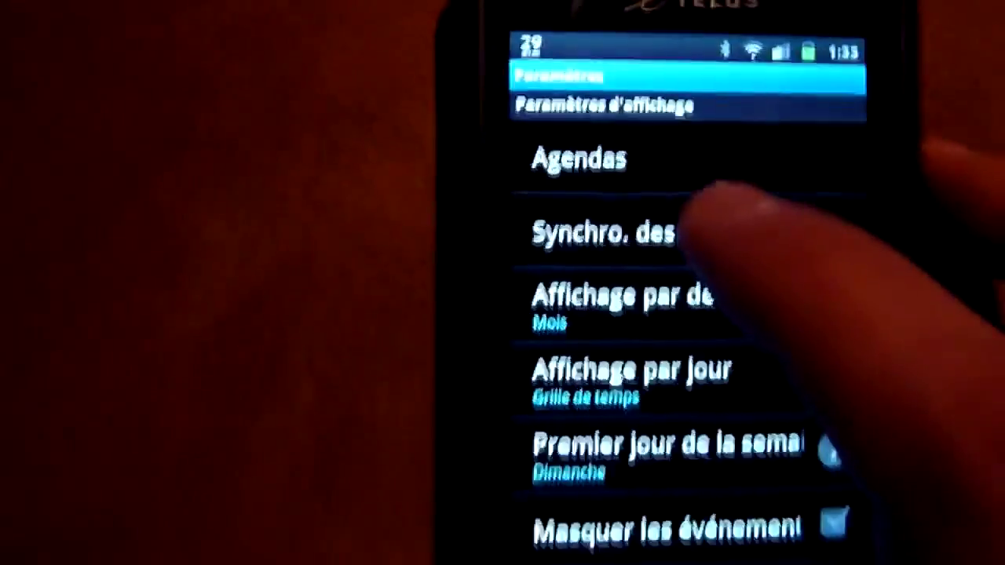
left_click(628, 256)
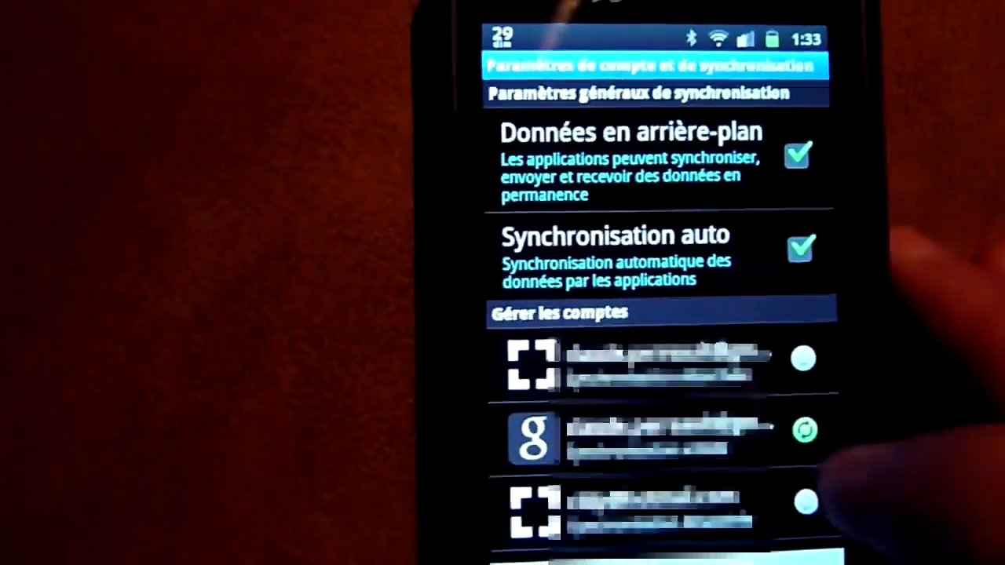
left_click(652, 432)
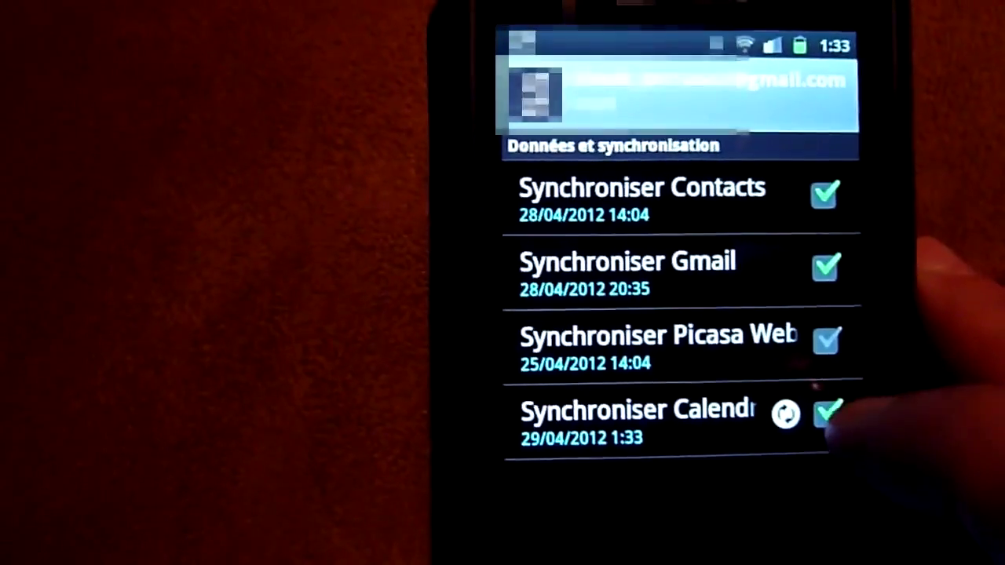
left_click(825, 415)
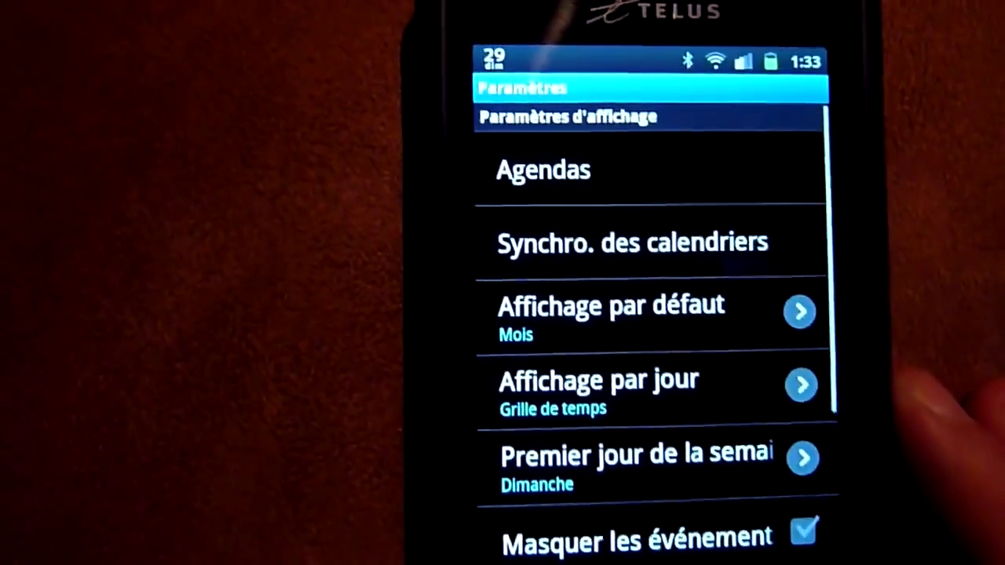
key("Escape")
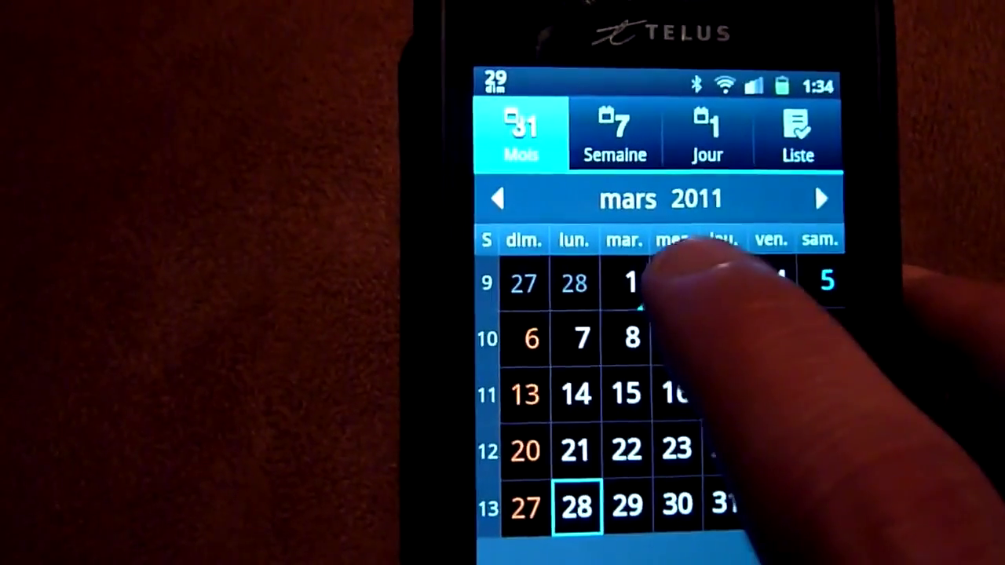
List the phone's events for Wednesday 2 March 2011 below the month grid.
left_click(677, 280)
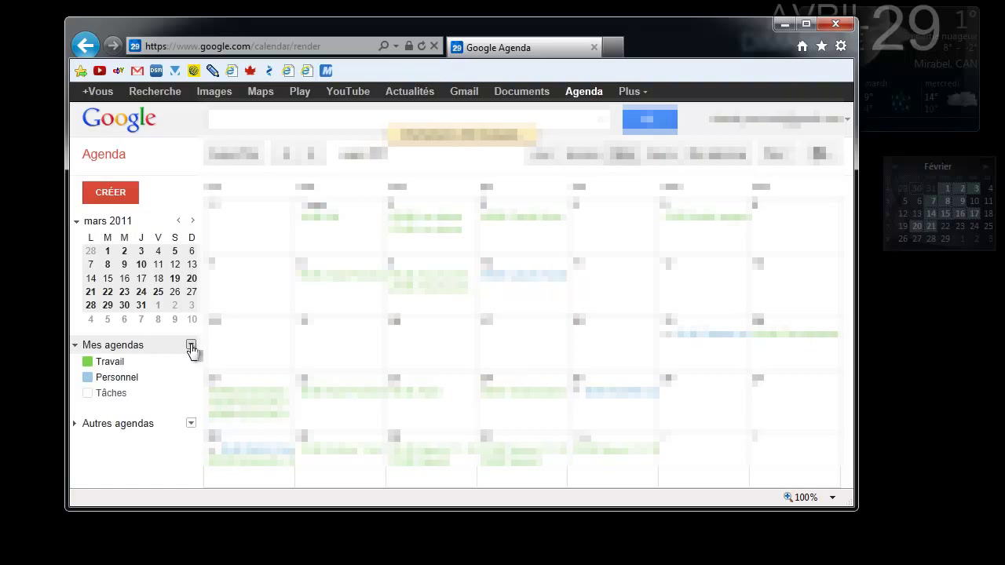
Choose Paramètres from the Mes agendas menu to reach the Agendas settings.
left_click(191, 346)
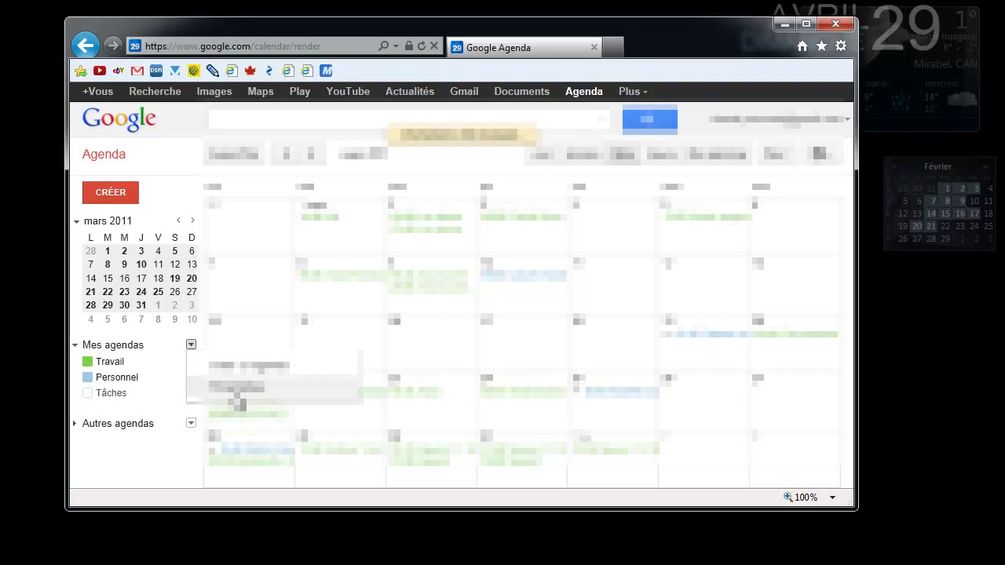
left_click(237, 393)
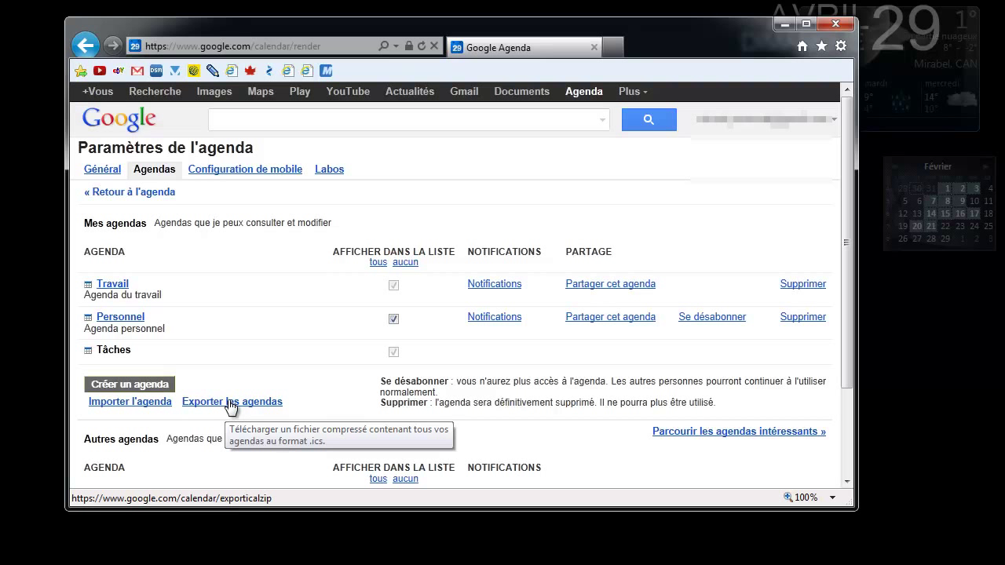
Export the calendars as an .ical.zip and save it to the Bureau folder.
left_click(232, 403)
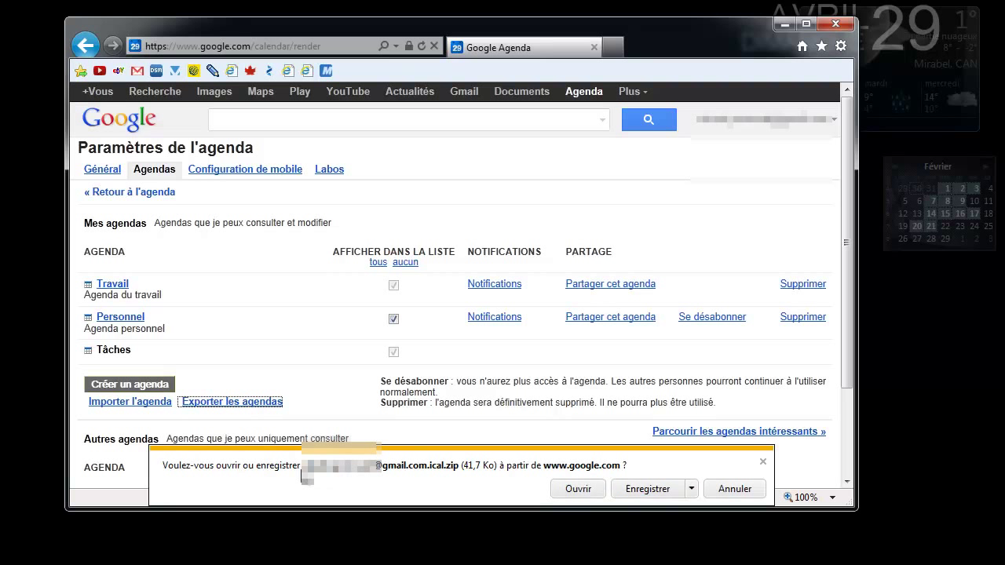
left_click(692, 489)
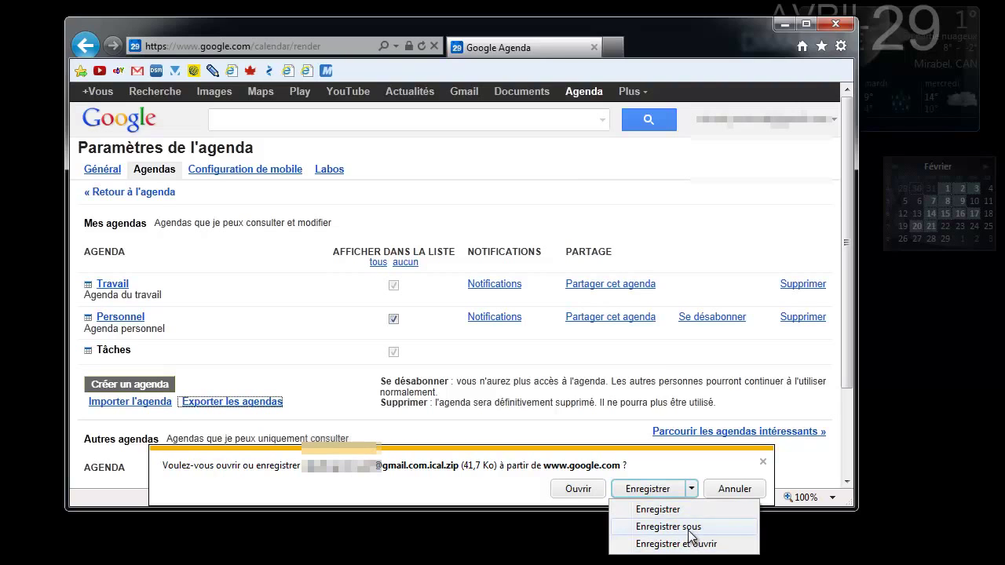
left_click(696, 528)
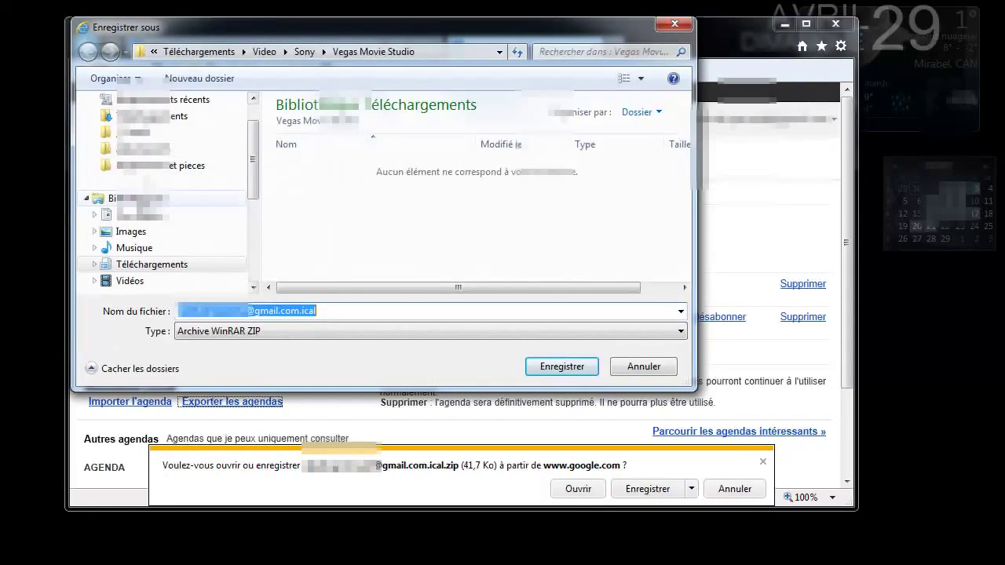
scroll(254, 128, "up", 1)
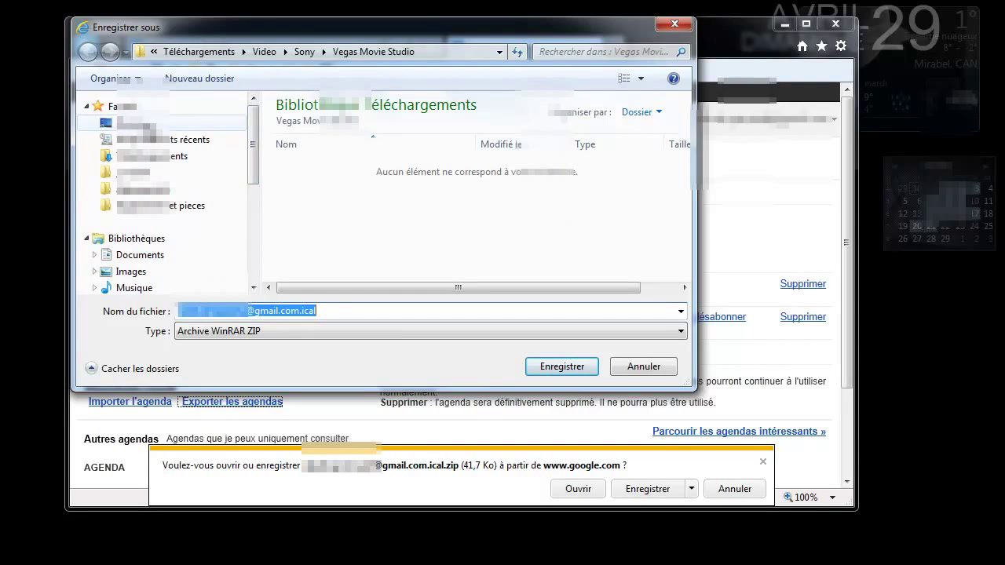
left_click(142, 123)
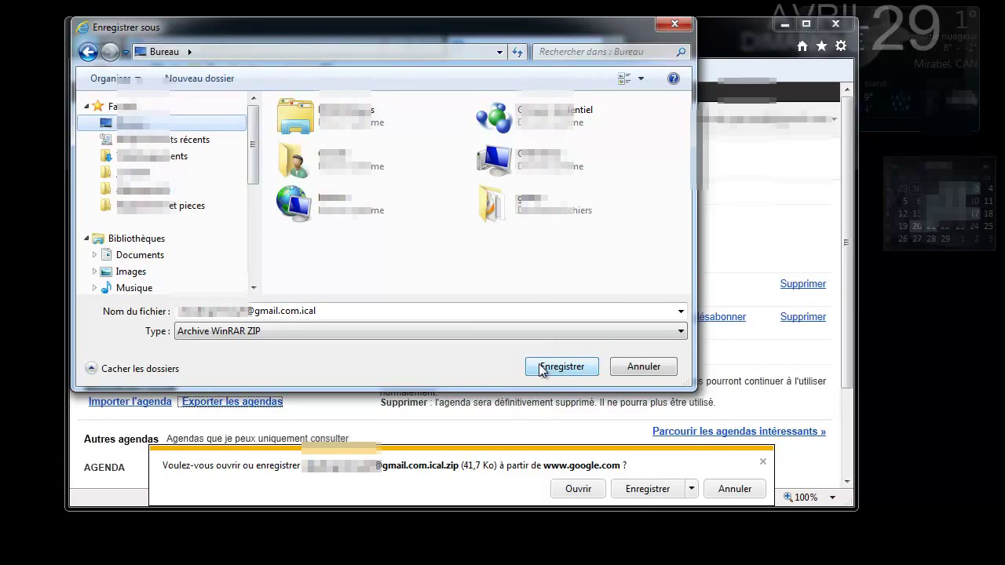
left_click(540, 368)
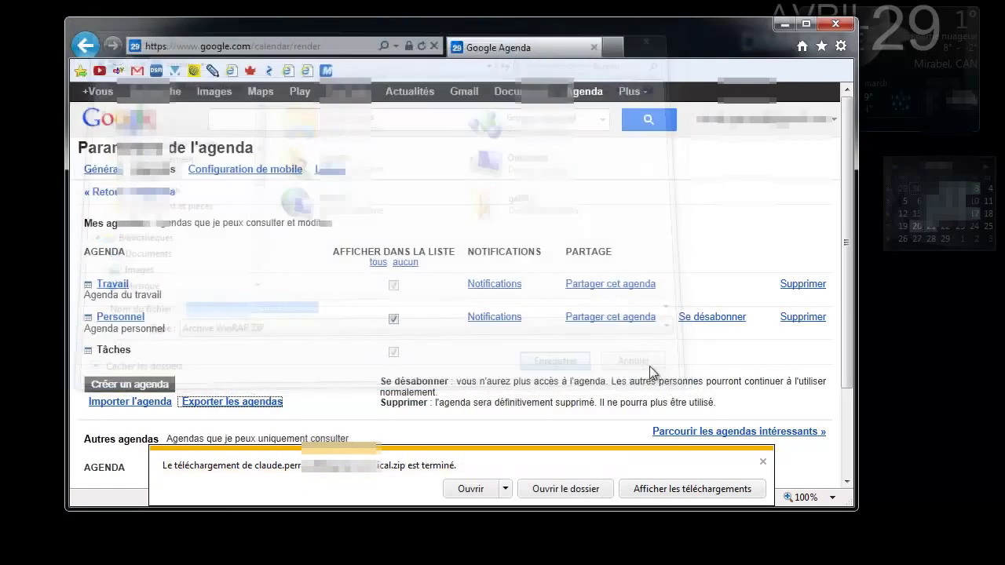
Open the exported zip in WinRAR and drag both .ics files onto the desktop.
left_click(763, 464)
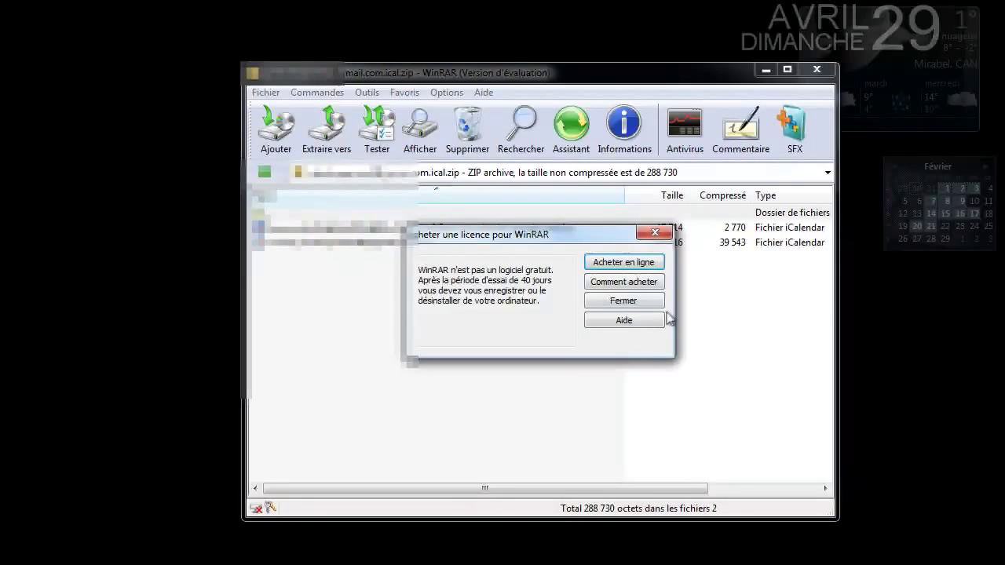
left_click(636, 301)
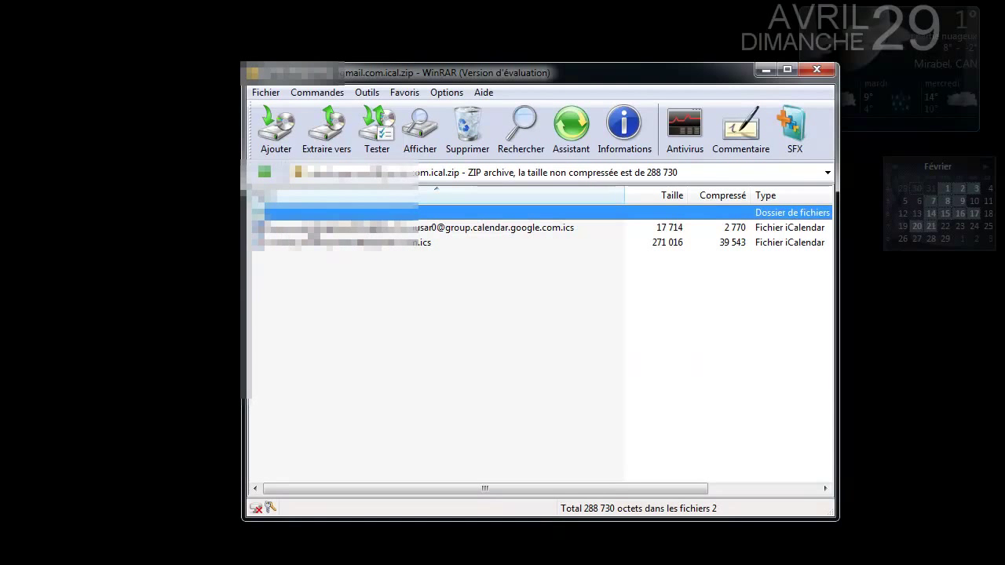
left_click(283, 229)
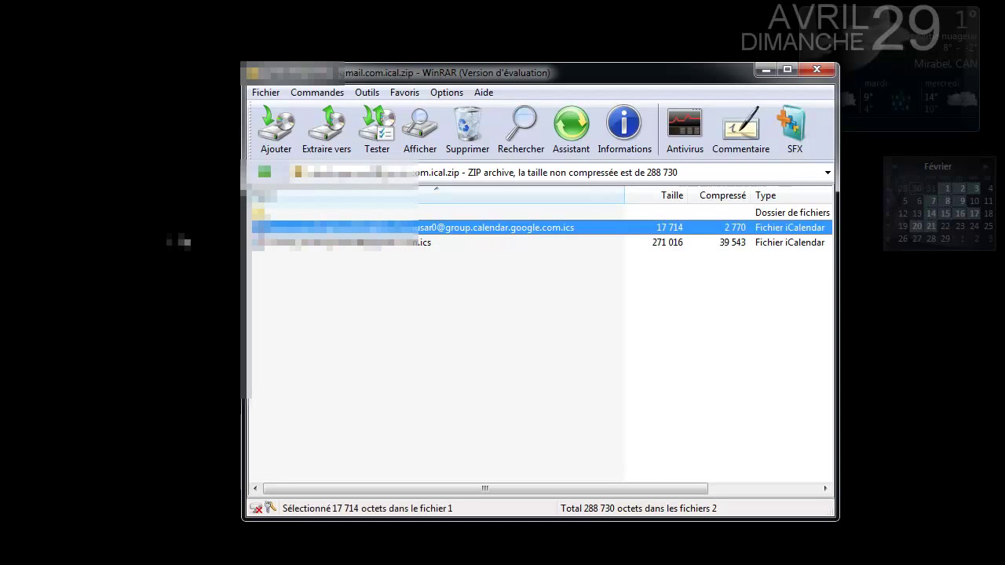
left_click(327, 244)
left_click_drag(164, 331, 161, 335)
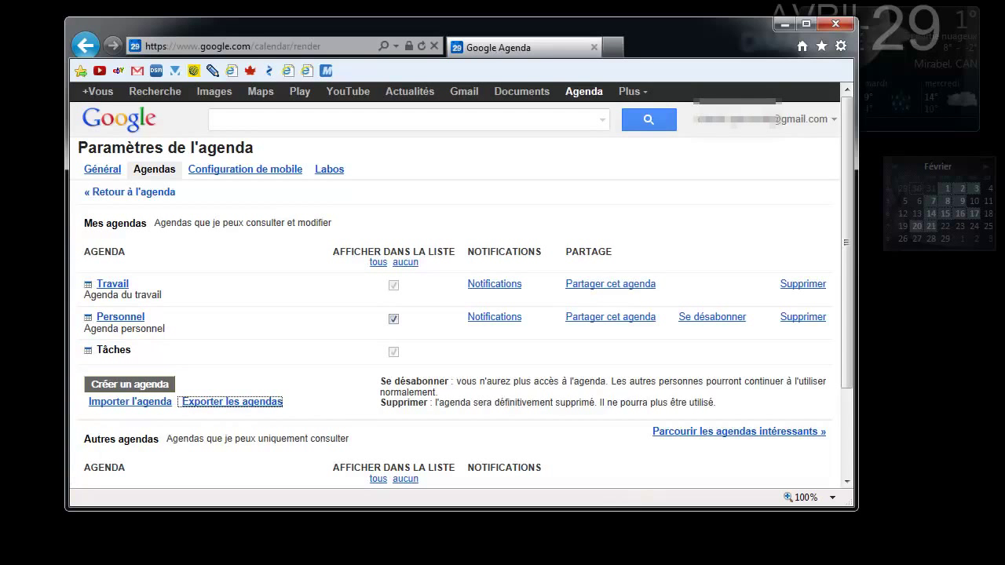
Start a calendar import, then cancel it without choosing a file.
left_click(154, 405)
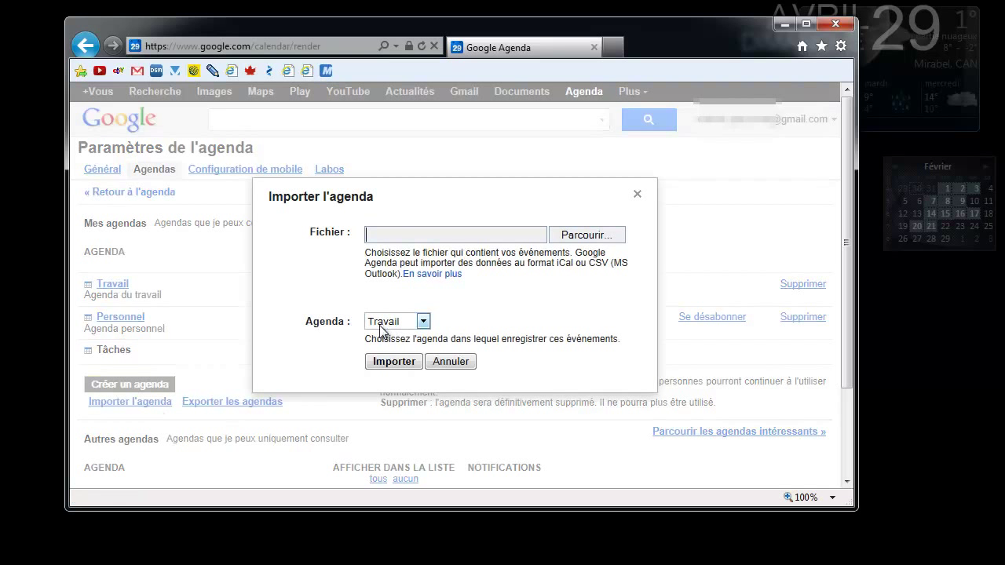
left_click(591, 236)
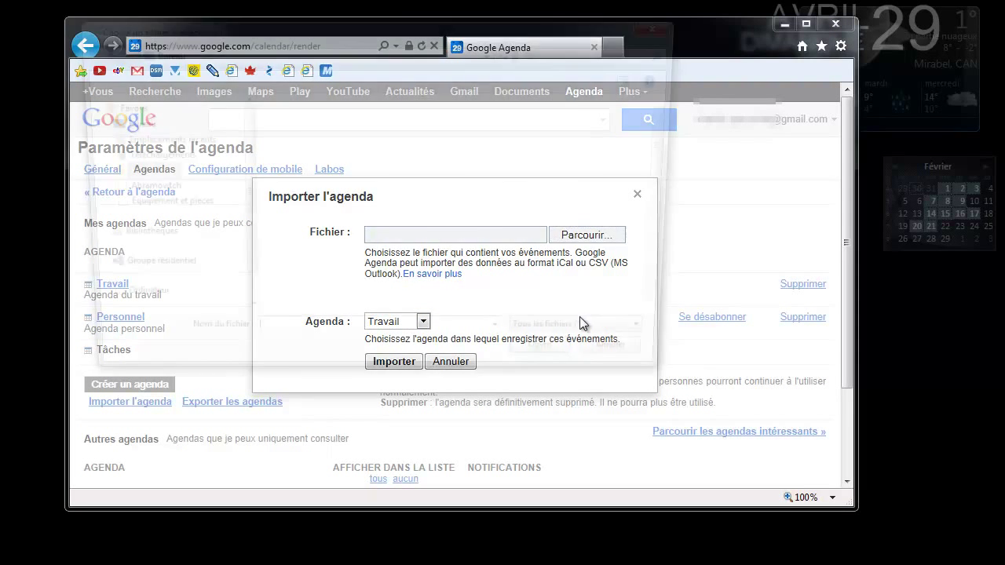
left_click(621, 366)
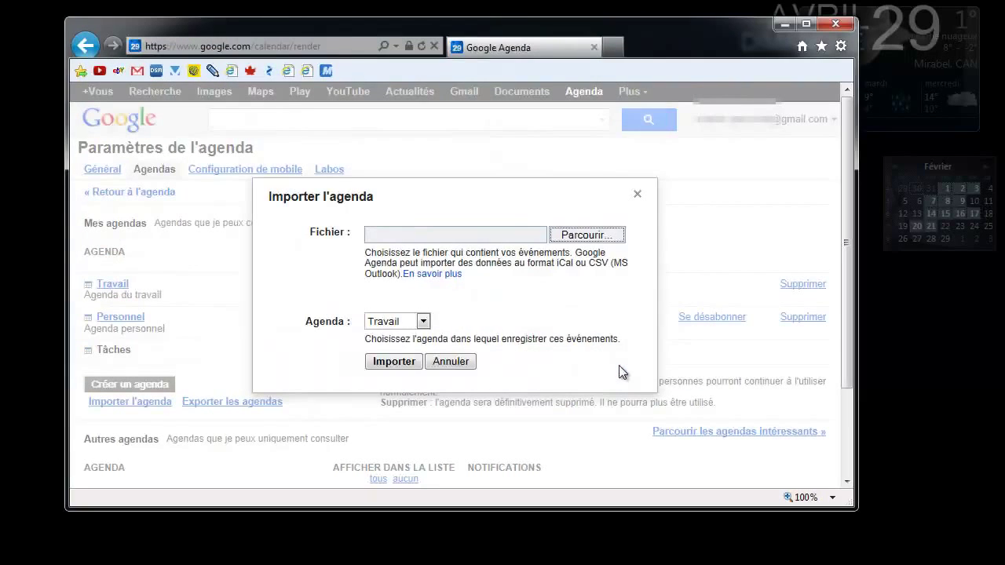
left_click(452, 363)
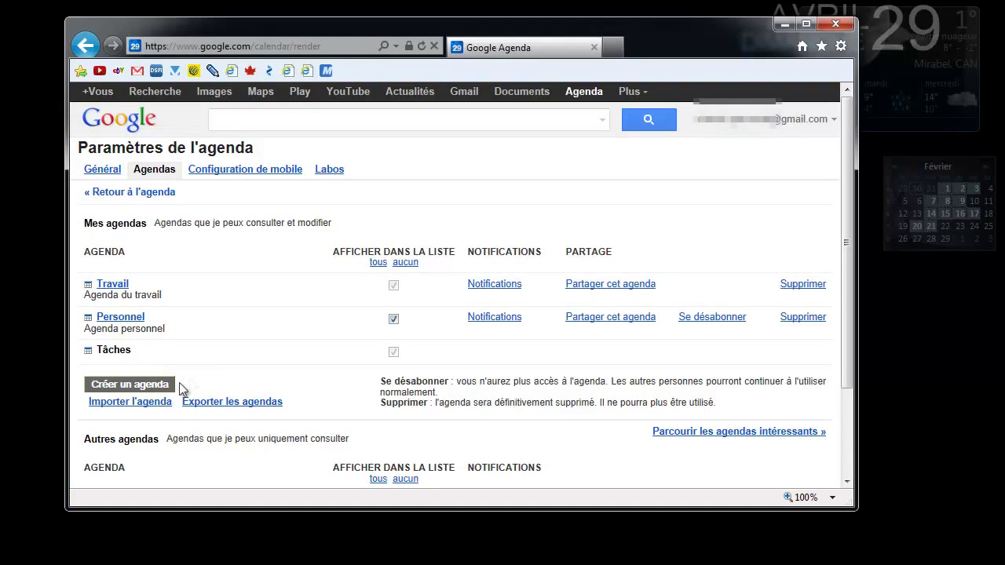
Import the extracted .ics file from the Bureau into Agenda Travail, bringing in 508 events.
left_click(139, 407)
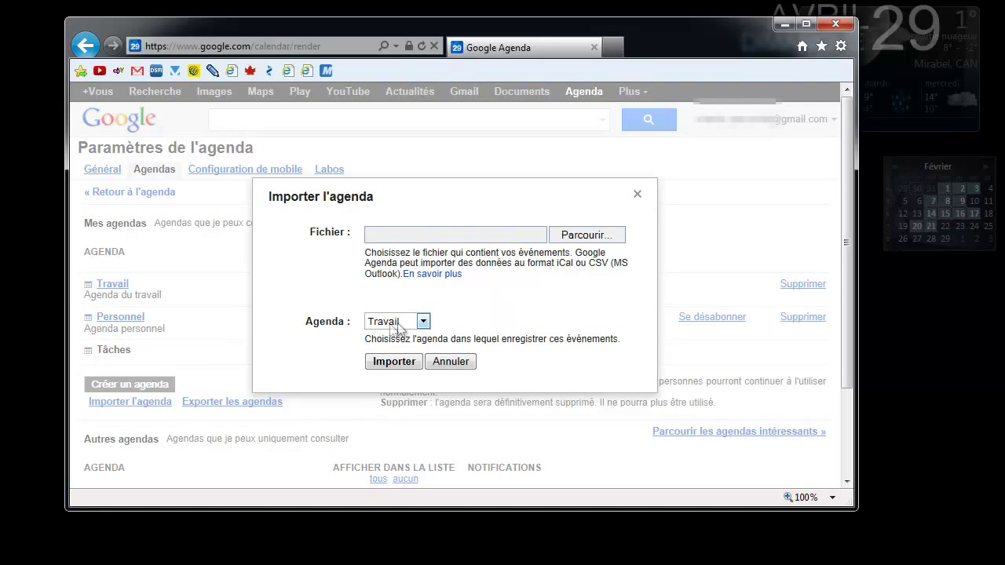
left_click(606, 238)
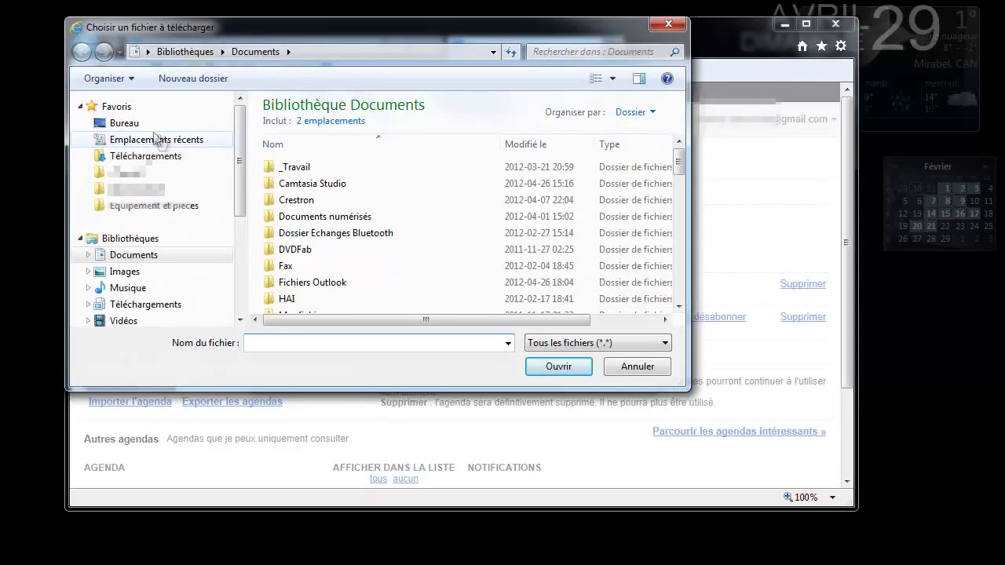
left_click(124, 124)
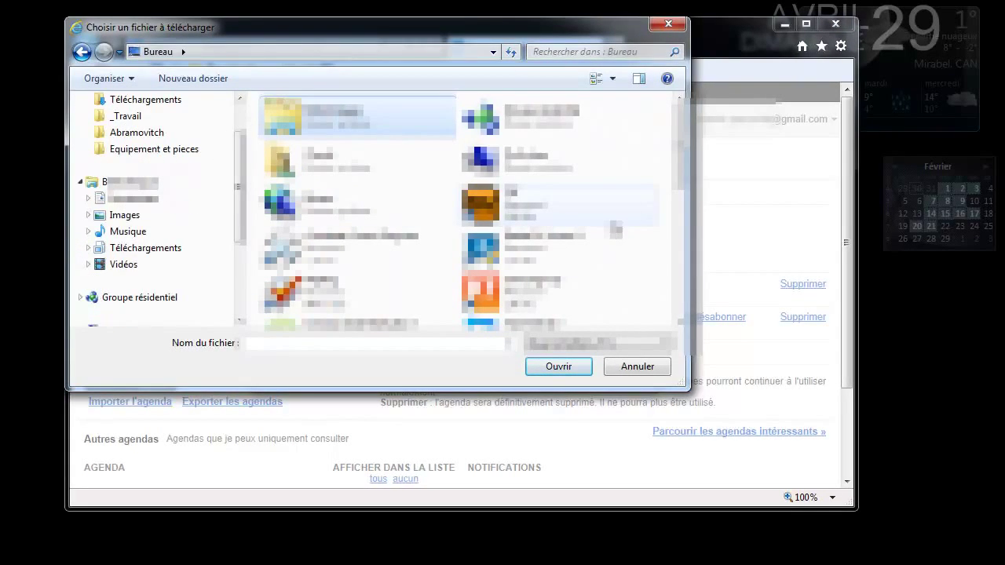
left_click_drag(679, 149, 679, 271)
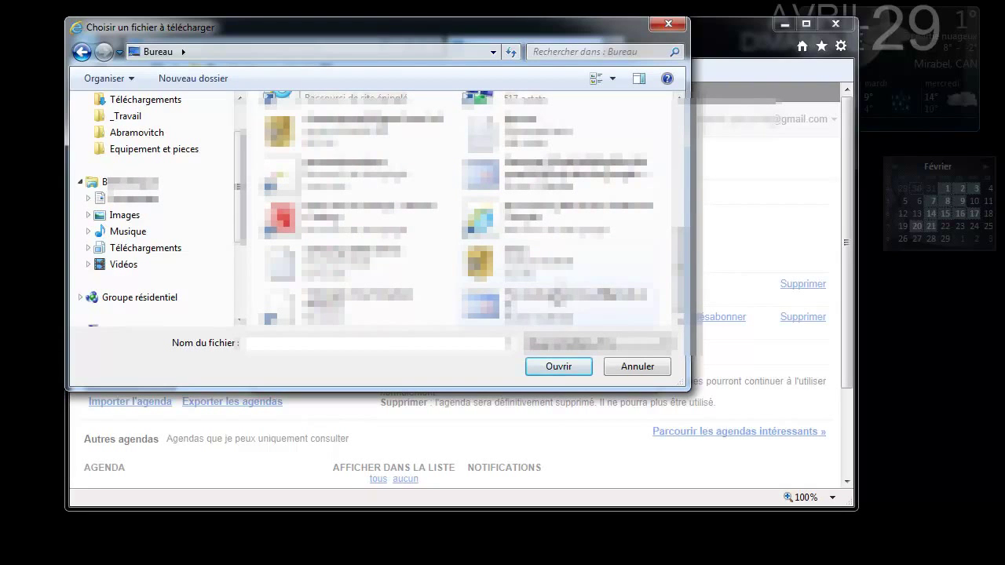
left_click(524, 307)
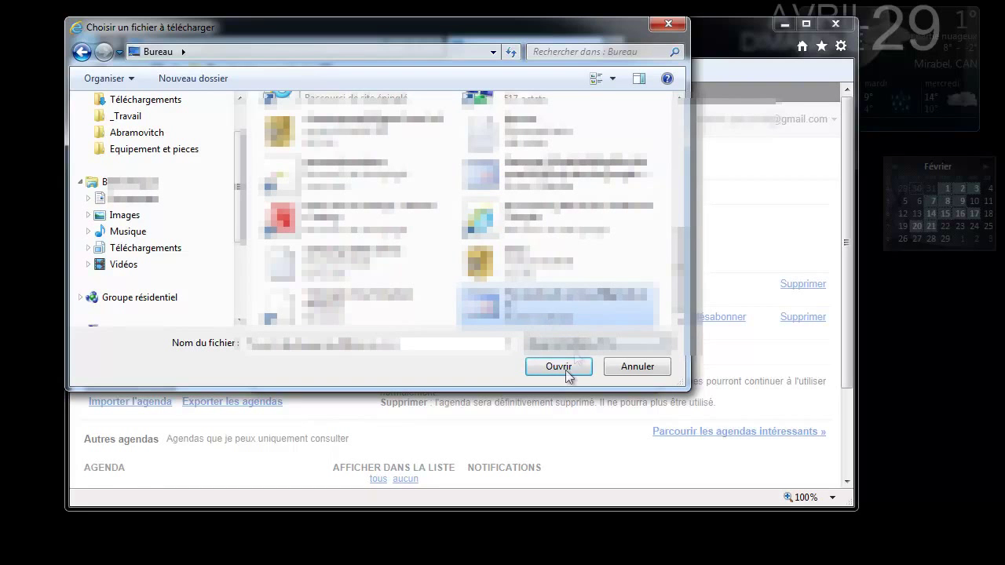
left_click(558, 367)
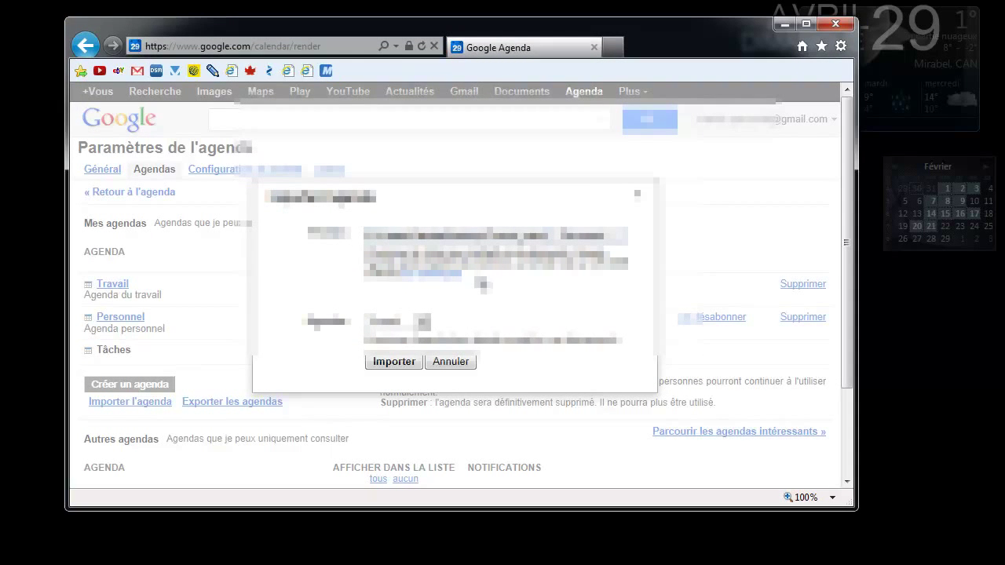
left_click(406, 365)
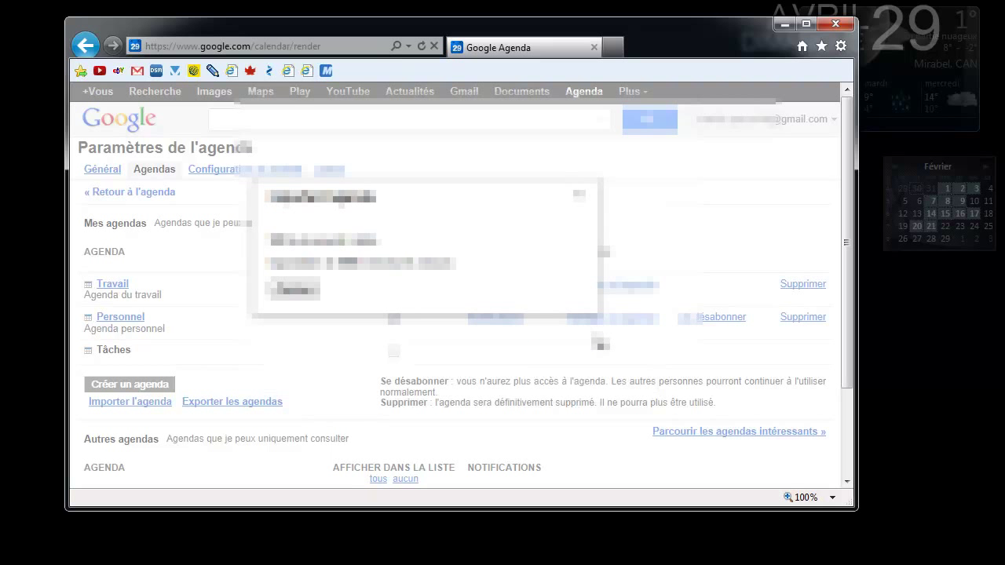
left_click(296, 289)
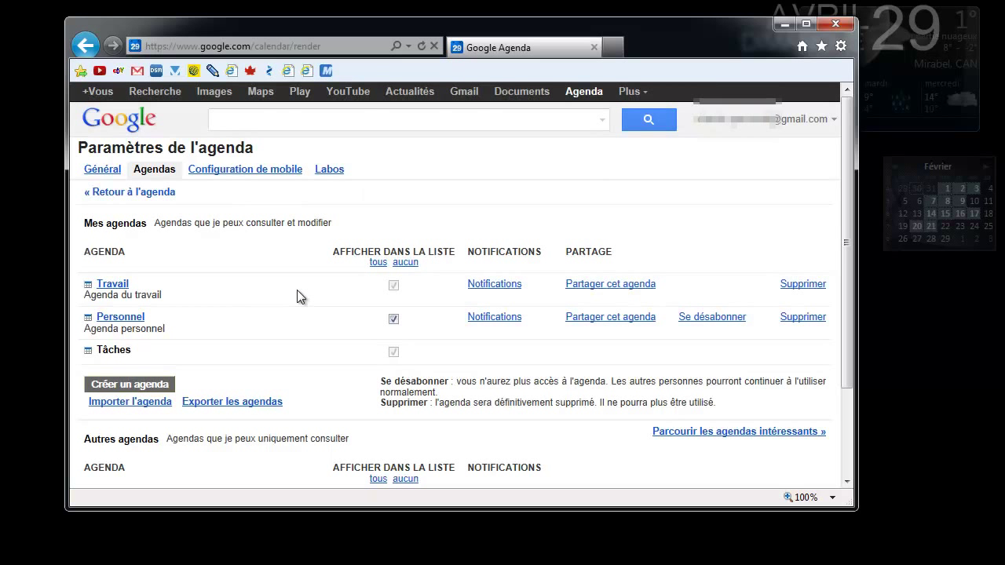
Try importing into Personnel without a file, then dismiss the failed import message.
left_click(149, 406)
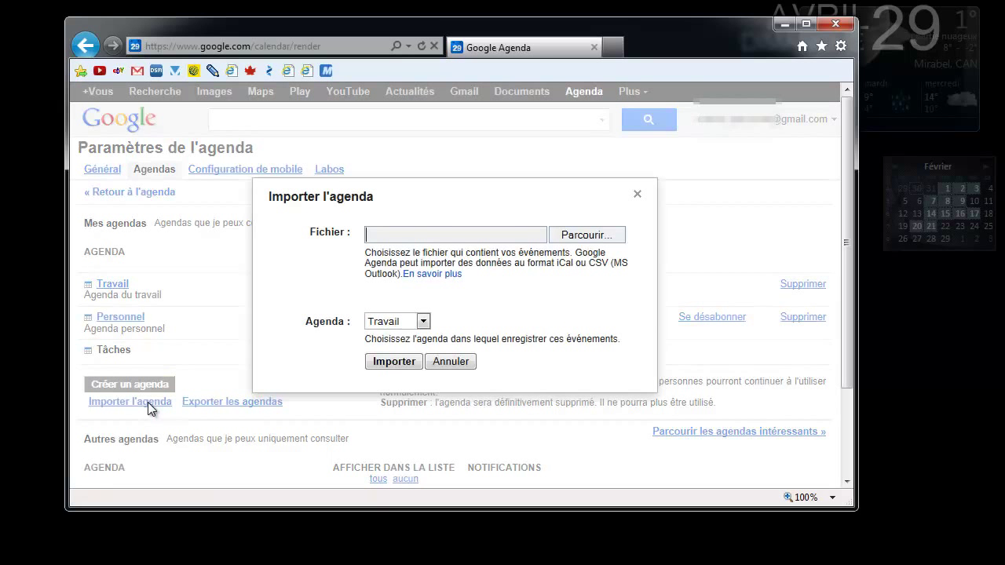
left_click(424, 321)
left_click(382, 351)
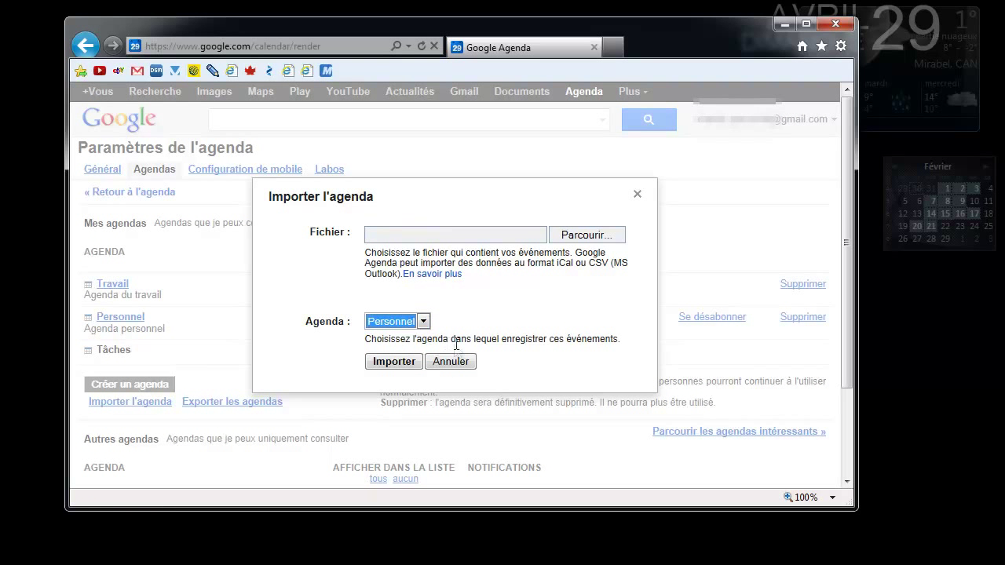
left_click(398, 363)
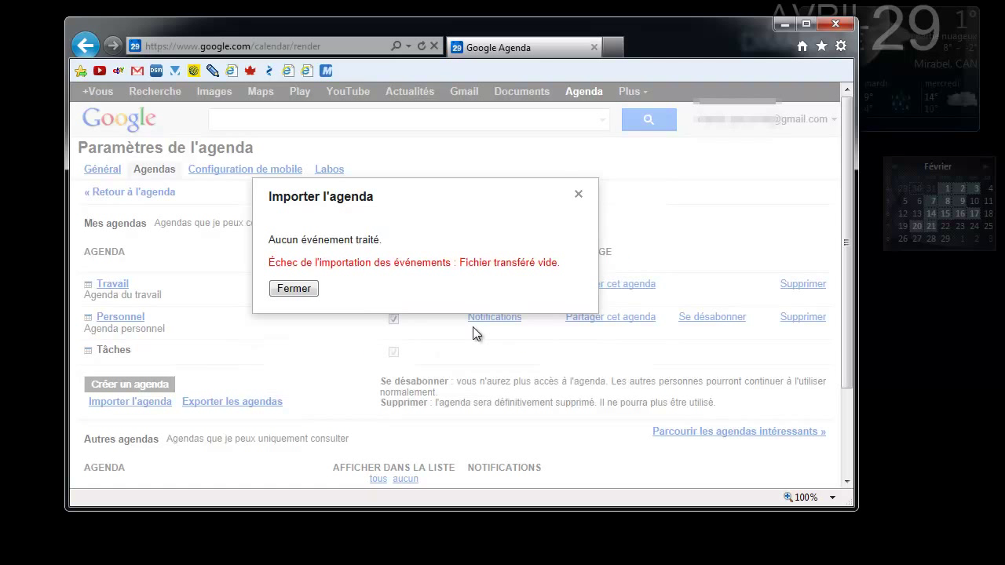
left_click(282, 287)
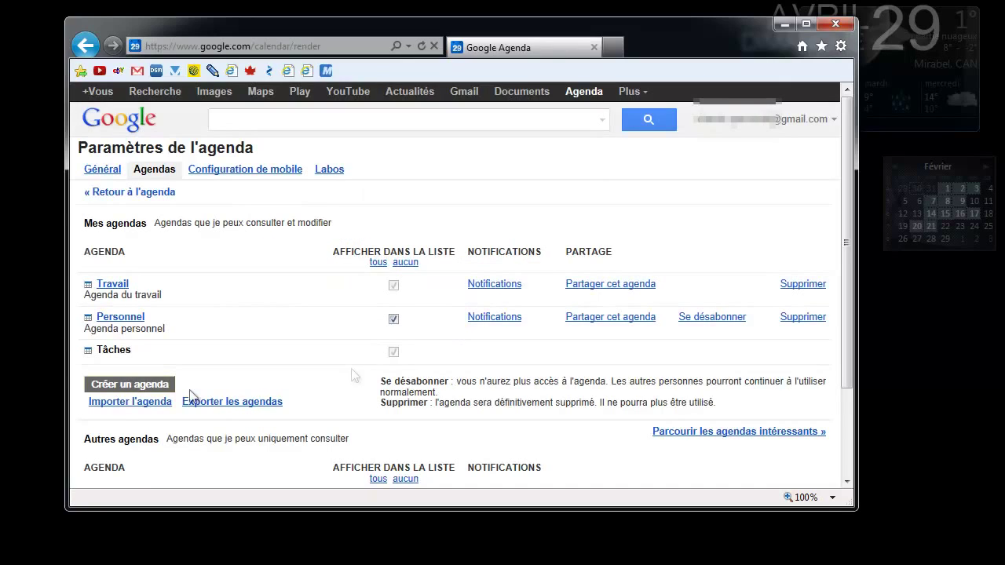
Import the exported .ics file into the Personnel calendar, loading all 32 events.
left_click(127, 402)
left_click(405, 323)
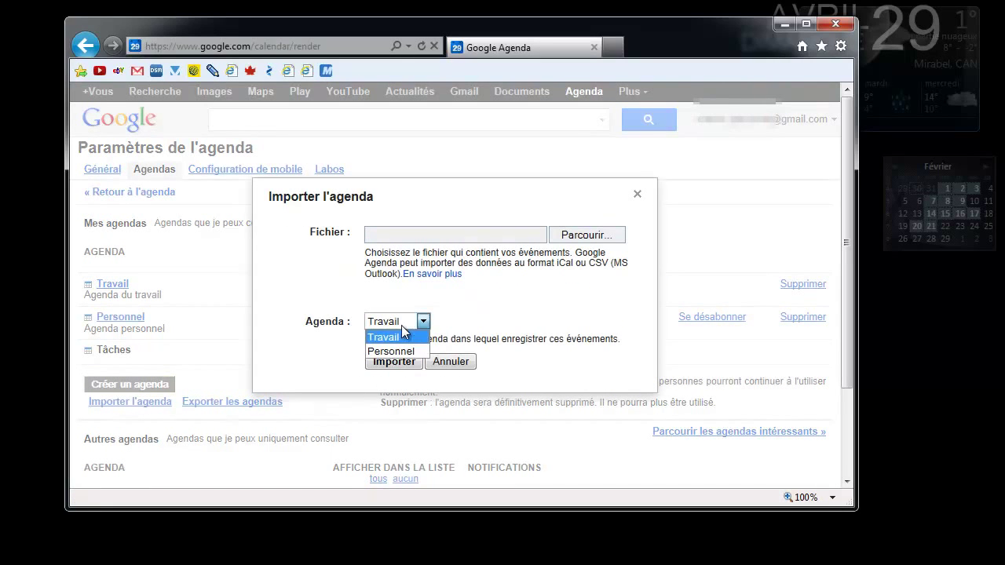
left_click(393, 351)
left_click(593, 239)
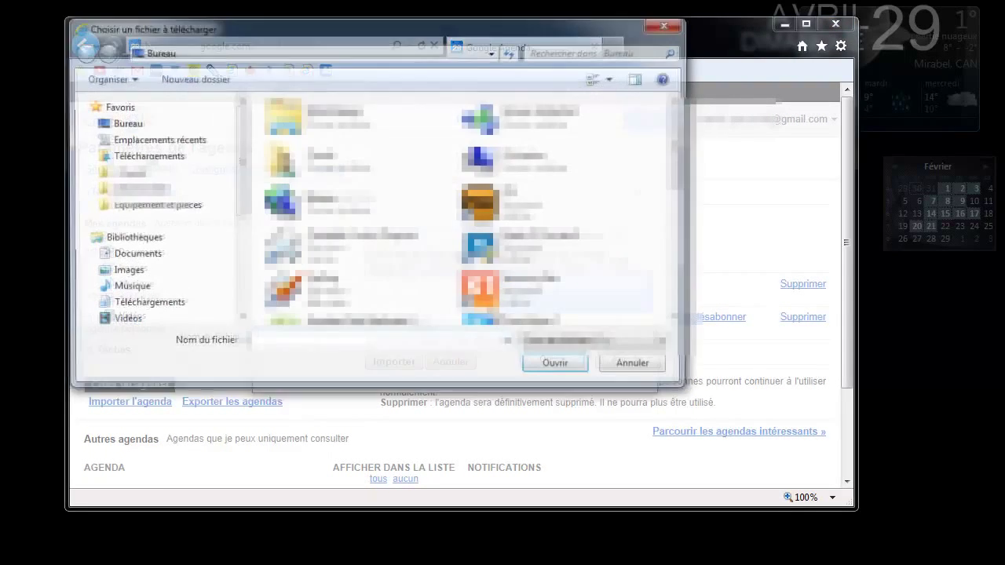
left_click_drag(681, 149, 674, 253)
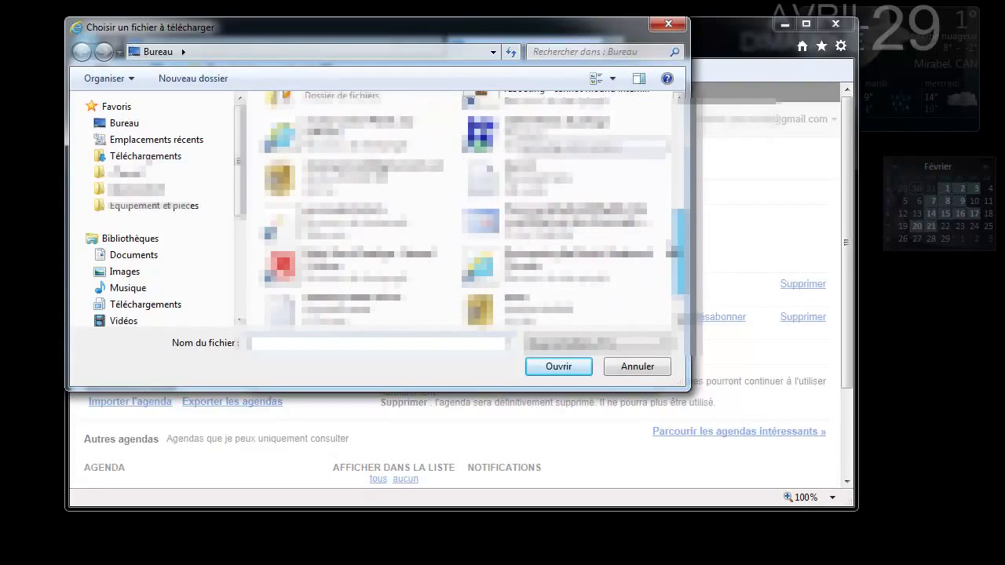
left_click(534, 224)
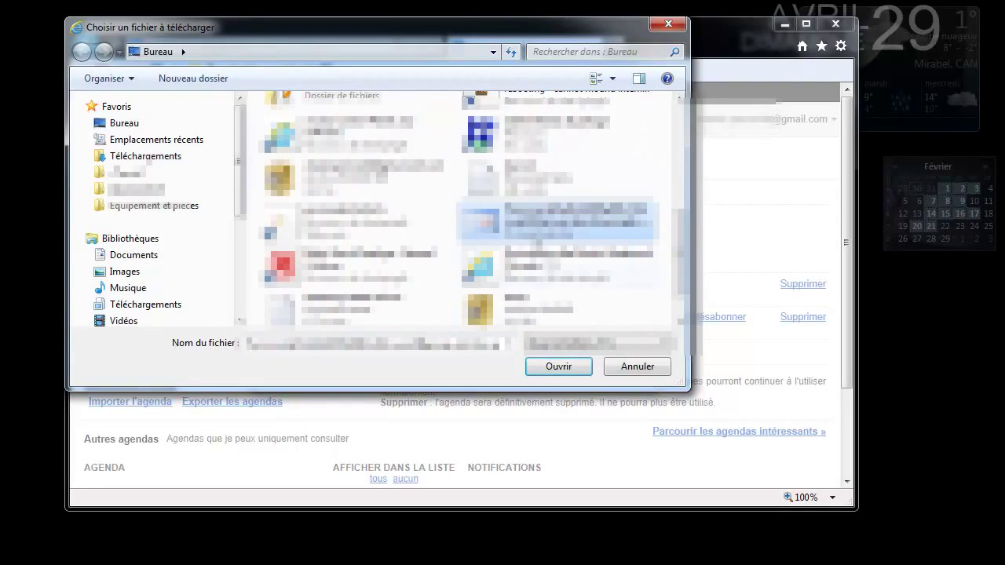
left_click(565, 373)
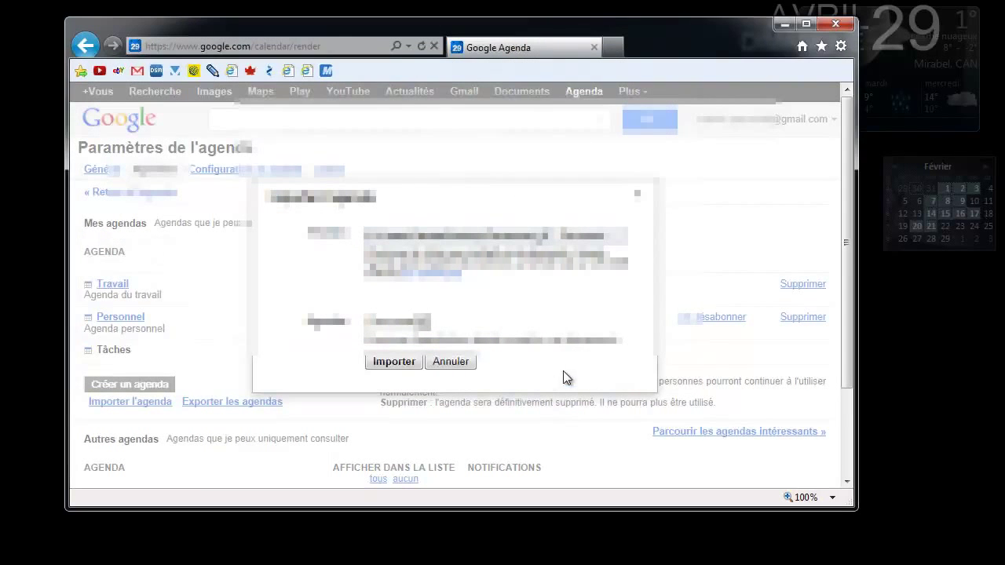
left_click(395, 362)
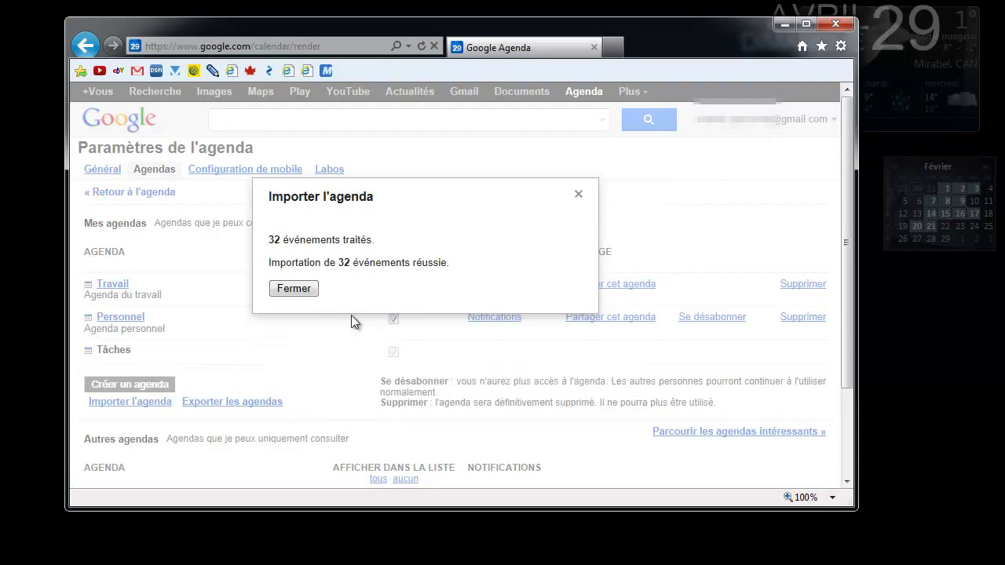
left_click(294, 289)
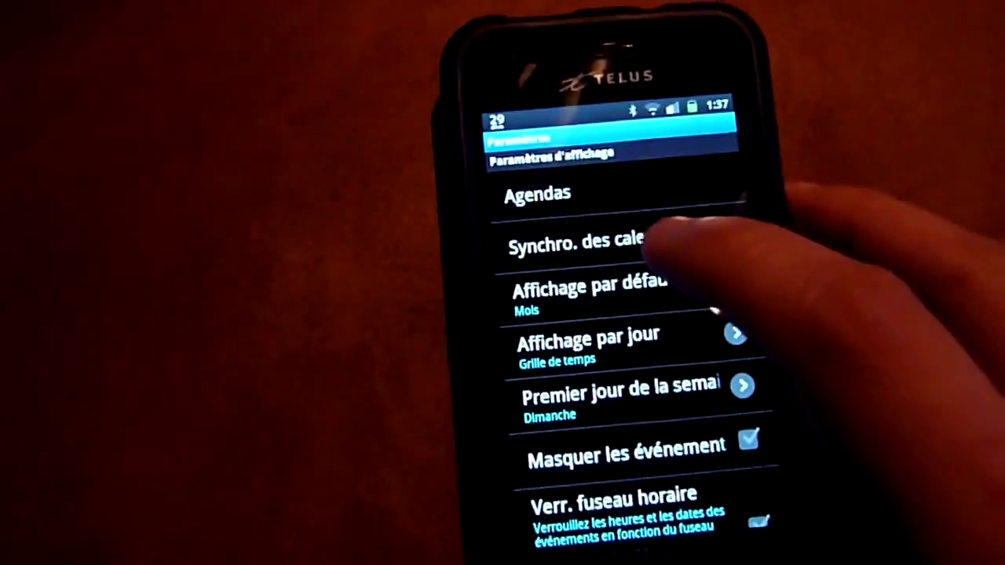
Keep Mois as default view and sync the Google account's calendar, stamped 29/04/2012 1:37.
left_click(606, 263)
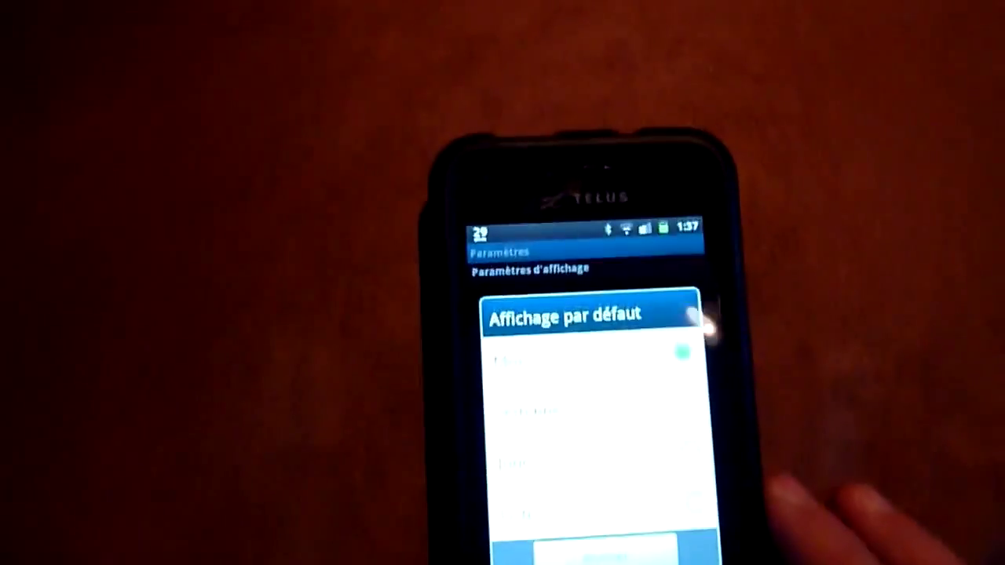
left_click(597, 361)
left_click(585, 397)
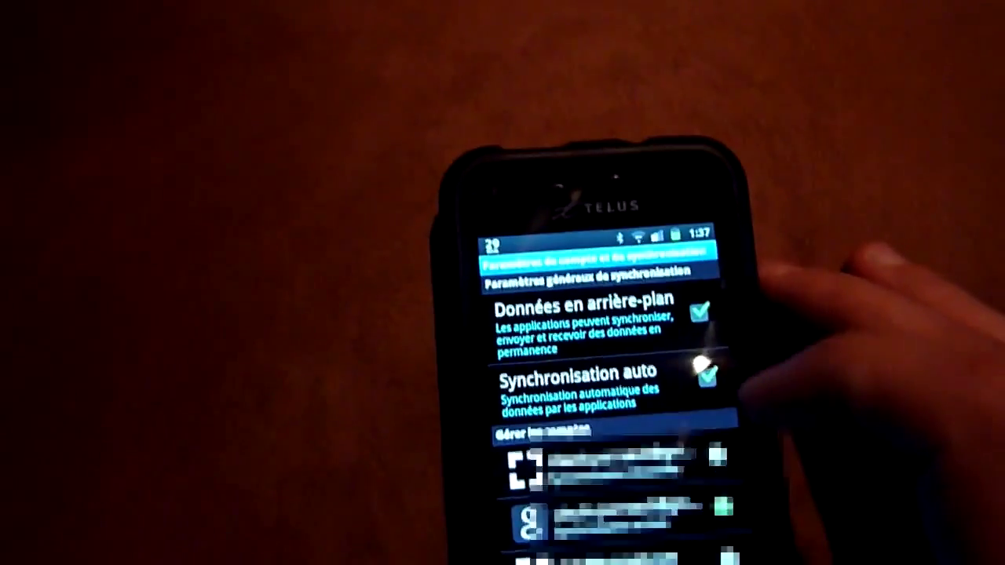
left_click(612, 475)
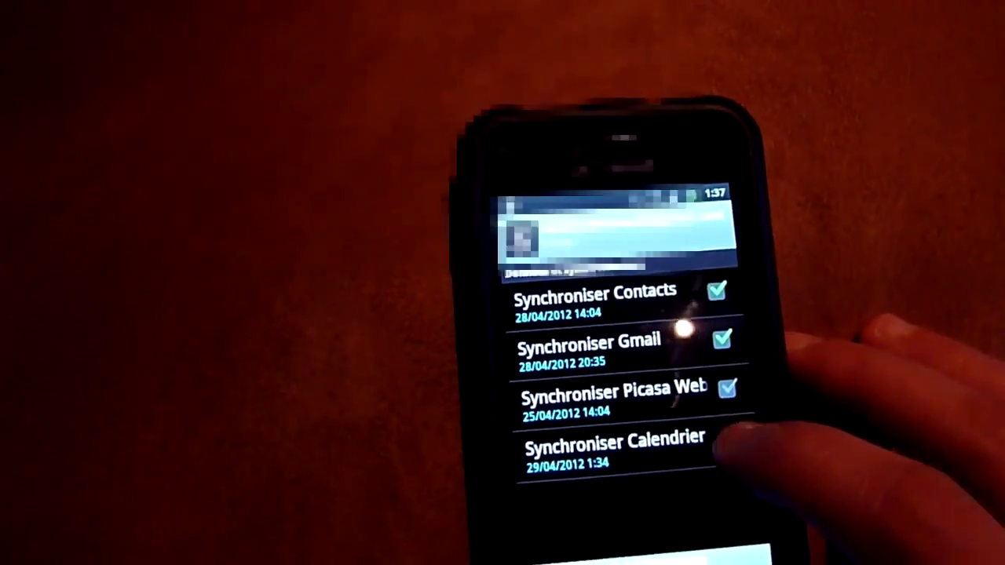
left_click(730, 437)
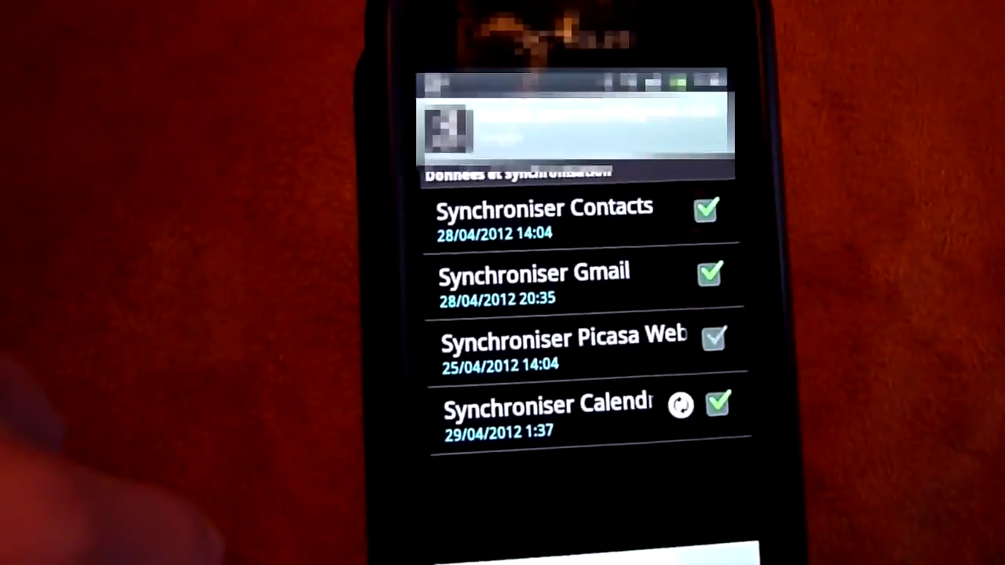
key("Escape")
key("Escape")
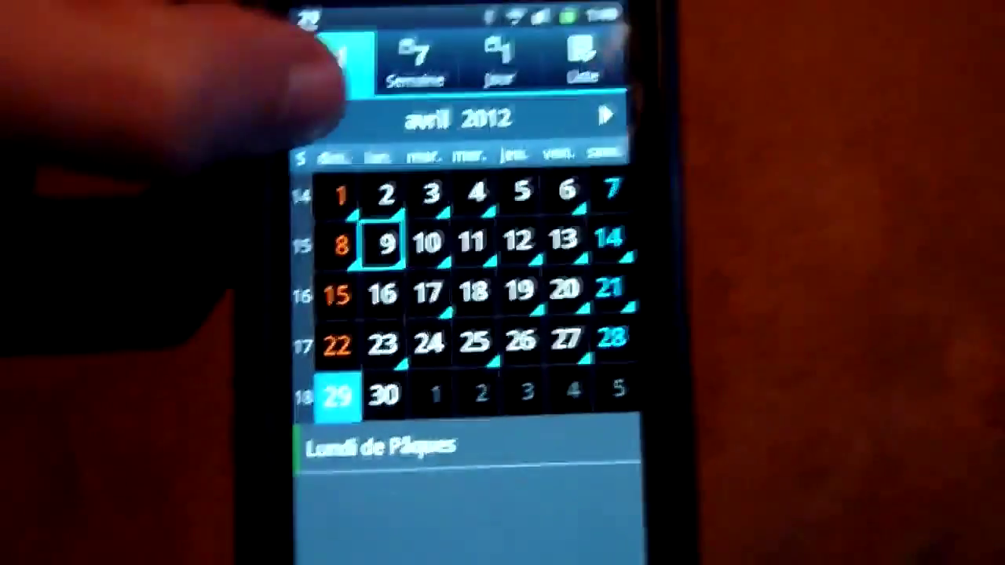
Swipe back month by month to février 2011 and view the appointments on 23 février.
left_click_drag(471, 236, 471, 377)
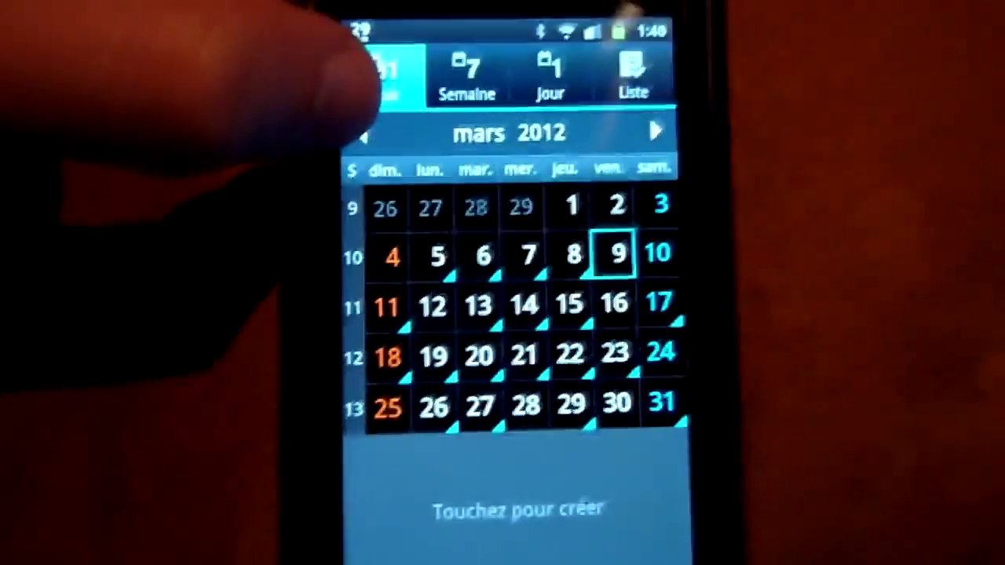
left_click_drag(519, 235, 519, 377)
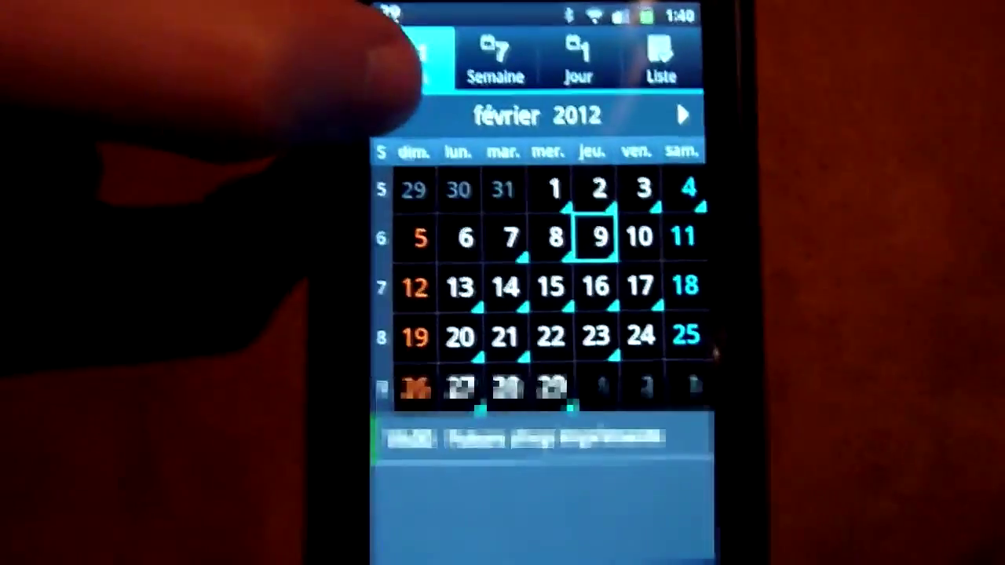
left_click_drag(519, 235, 518, 377)
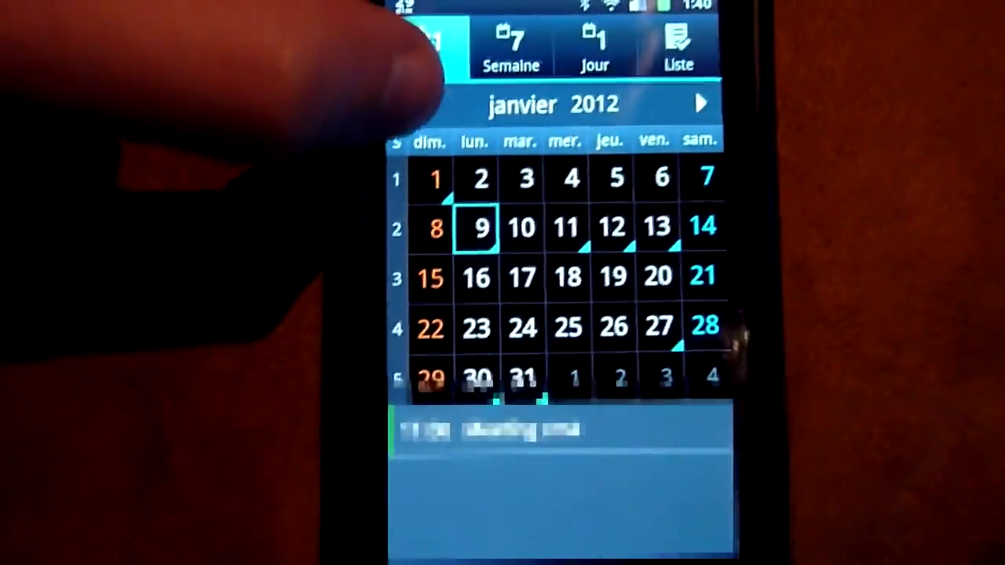
left_click_drag(519, 236, 518, 377)
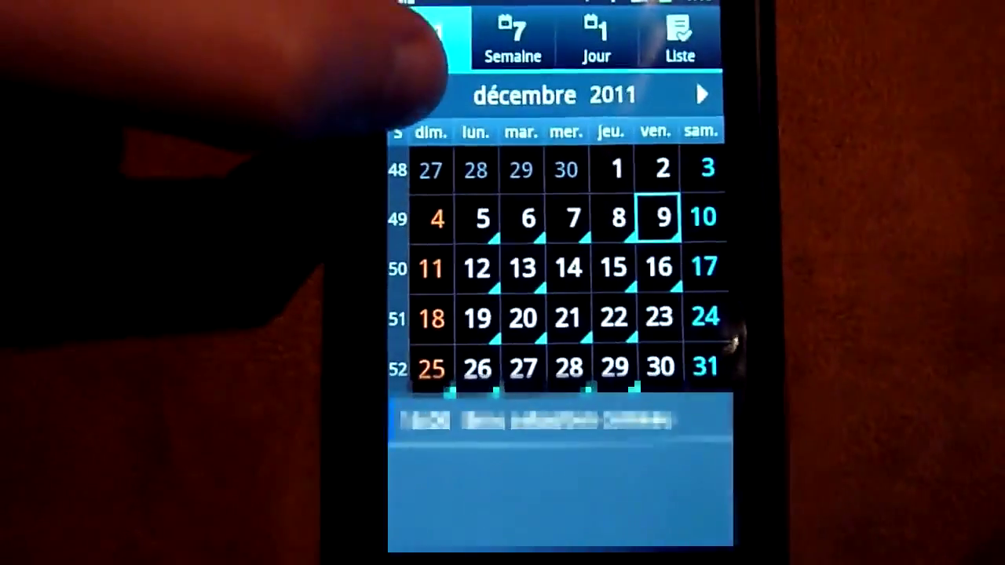
left_click_drag(518, 235, 518, 377)
left_click_drag(518, 236, 518, 377)
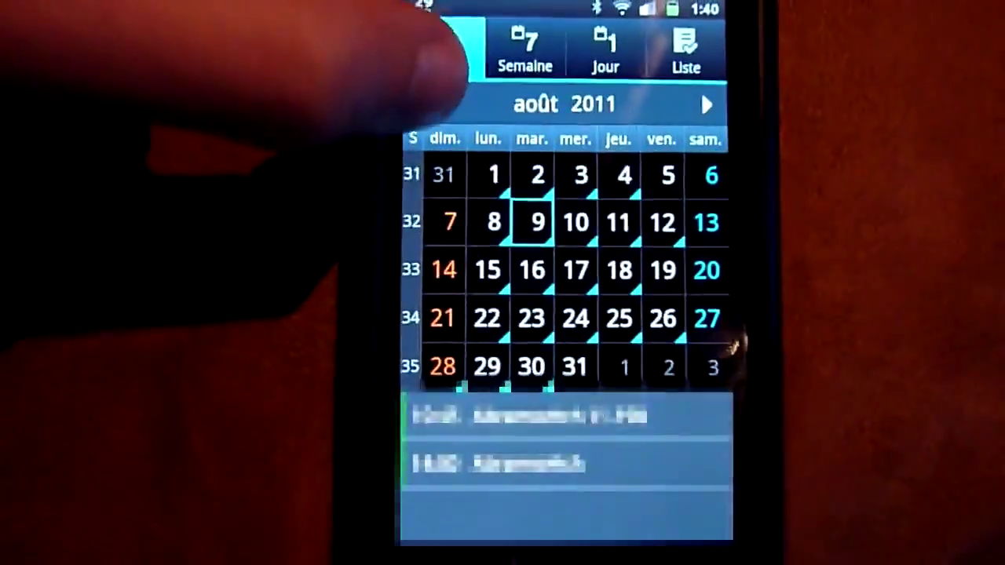
left_click_drag(518, 235, 519, 377)
left_click_drag(518, 236, 518, 377)
left_click_drag(518, 236, 518, 377)
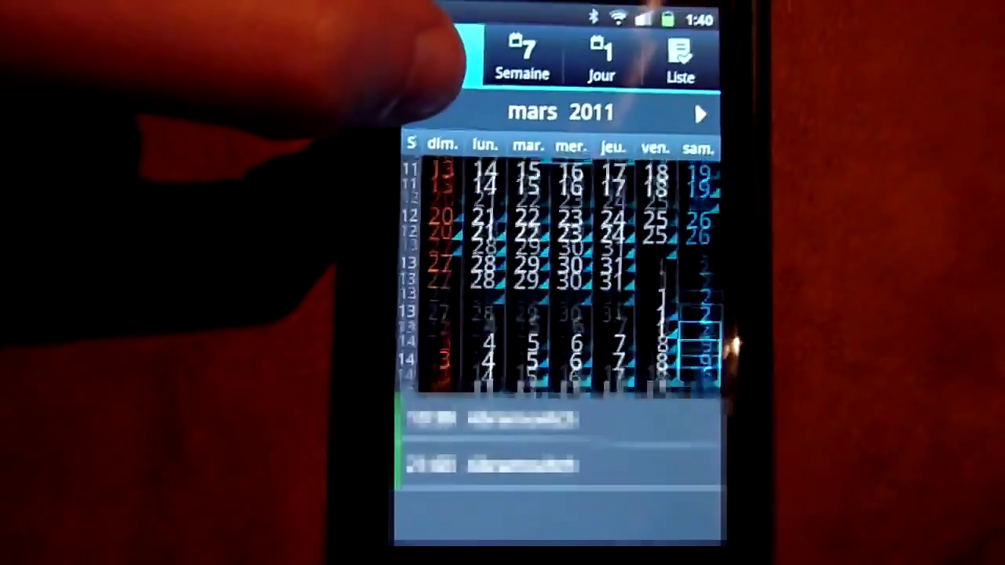
left_click_drag(519, 236, 518, 377)
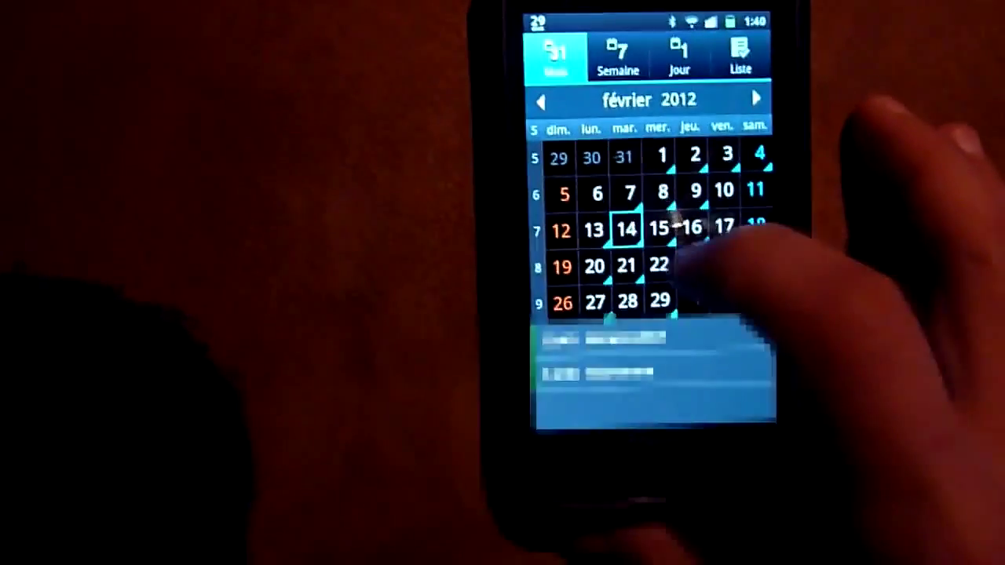
left_click(692, 266)
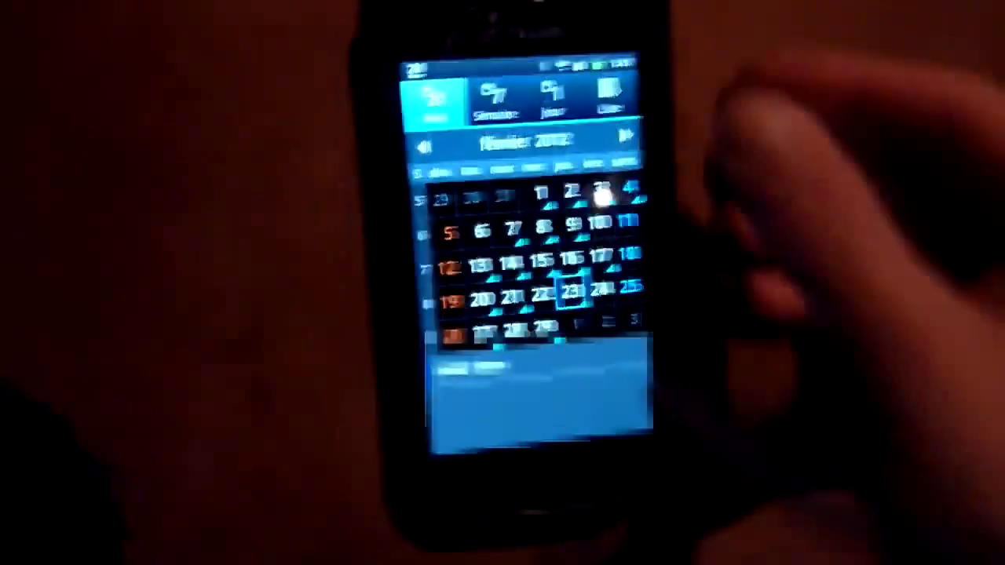
Return to avril 2012 and view the appointments on 11, 10 and 25 avril.
left_click(644, 271)
left_click(650, 156)
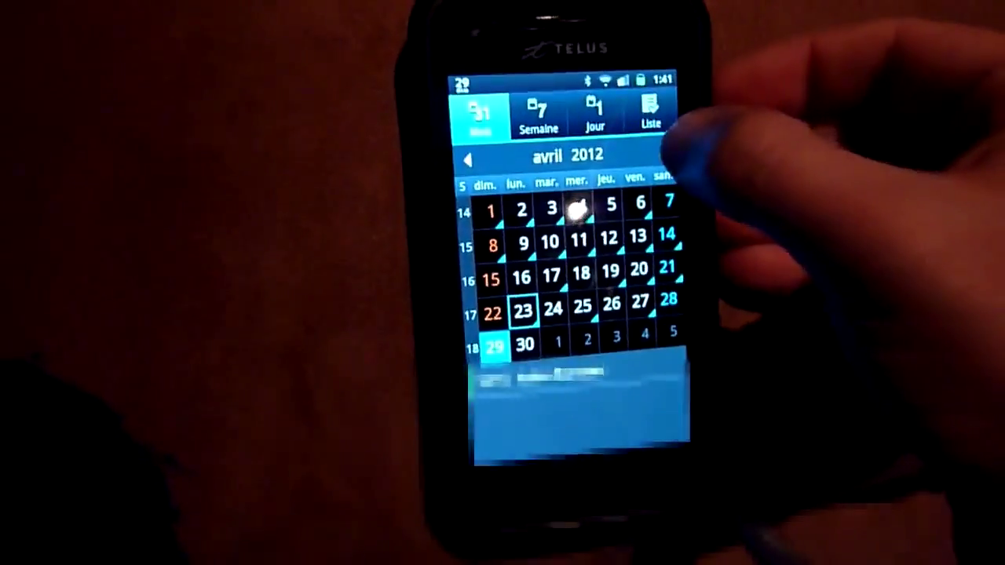
left_click(667, 157)
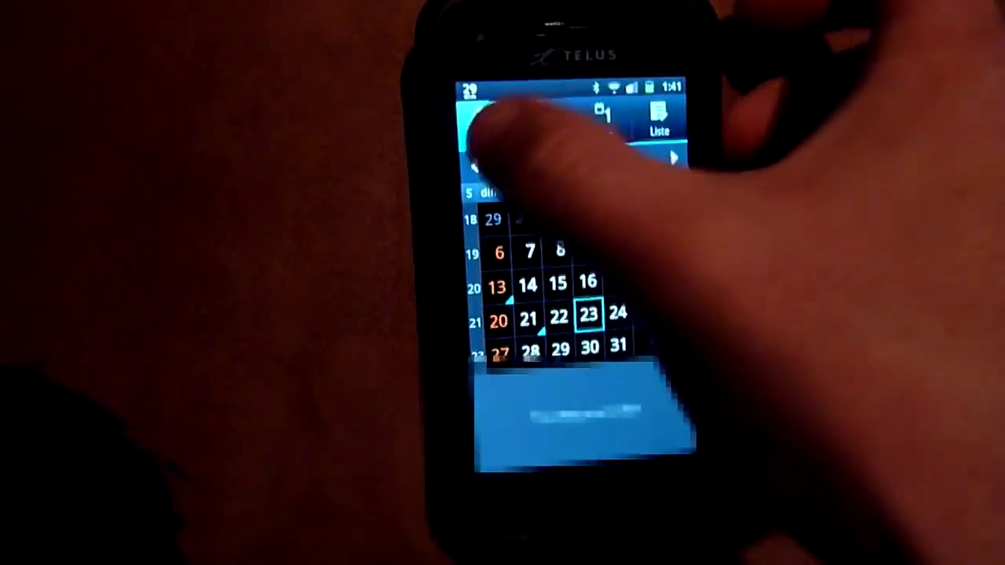
left_click(468, 159)
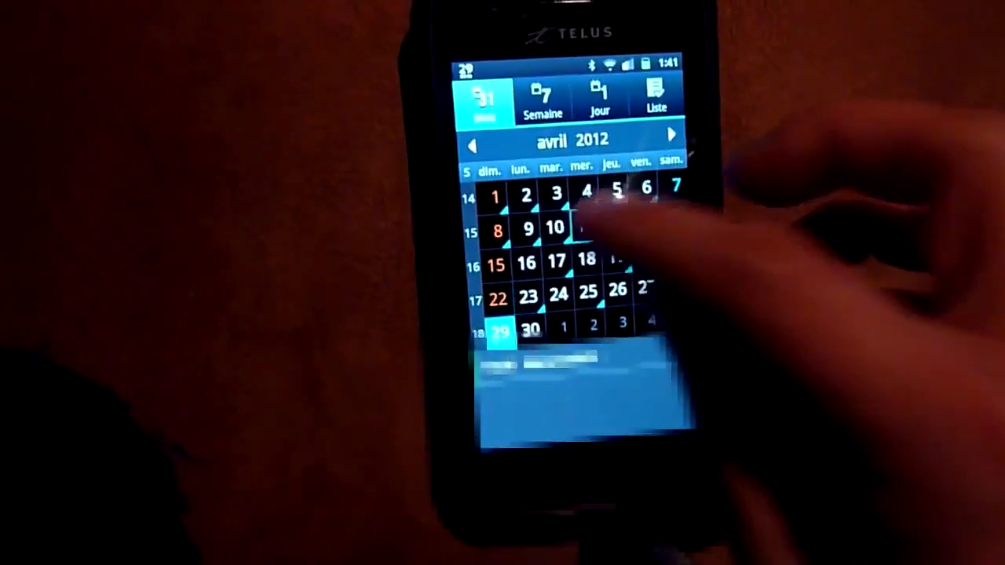
left_click(589, 245)
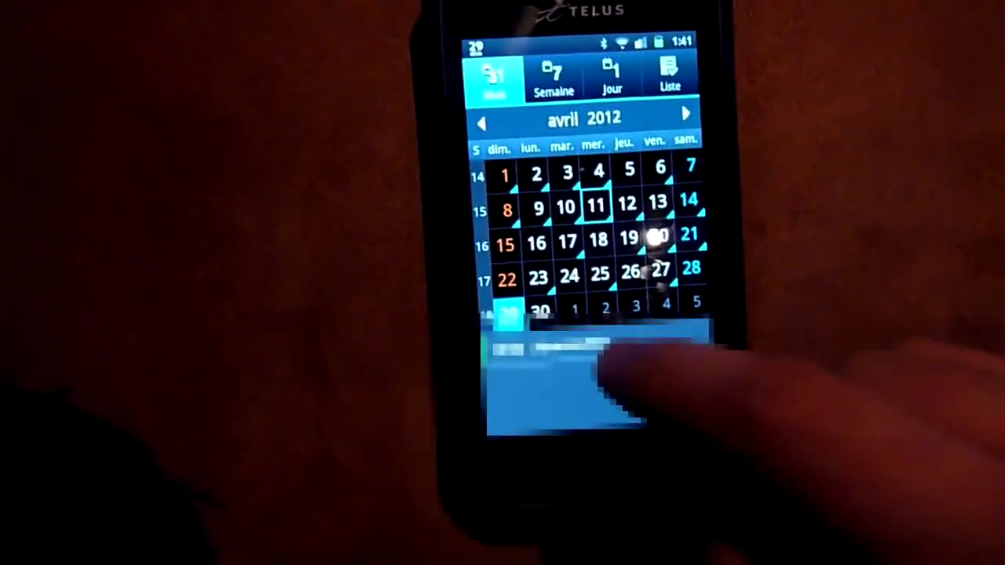
left_click(568, 209)
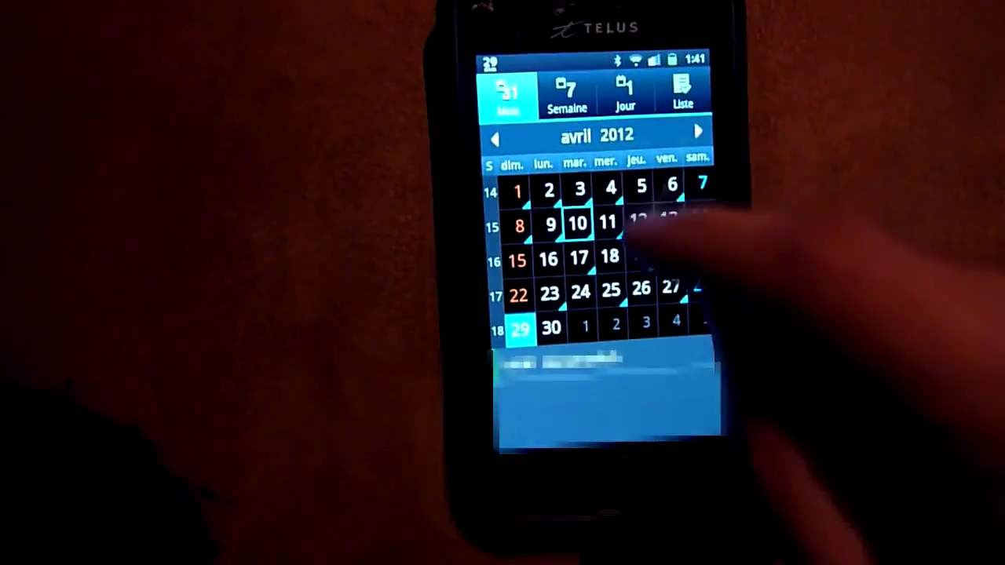
left_click(610, 289)
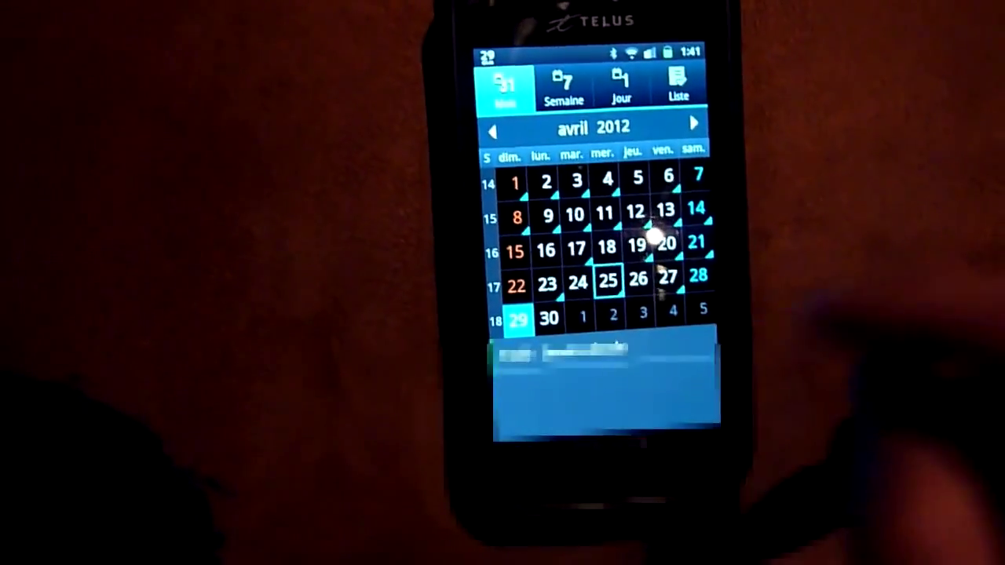